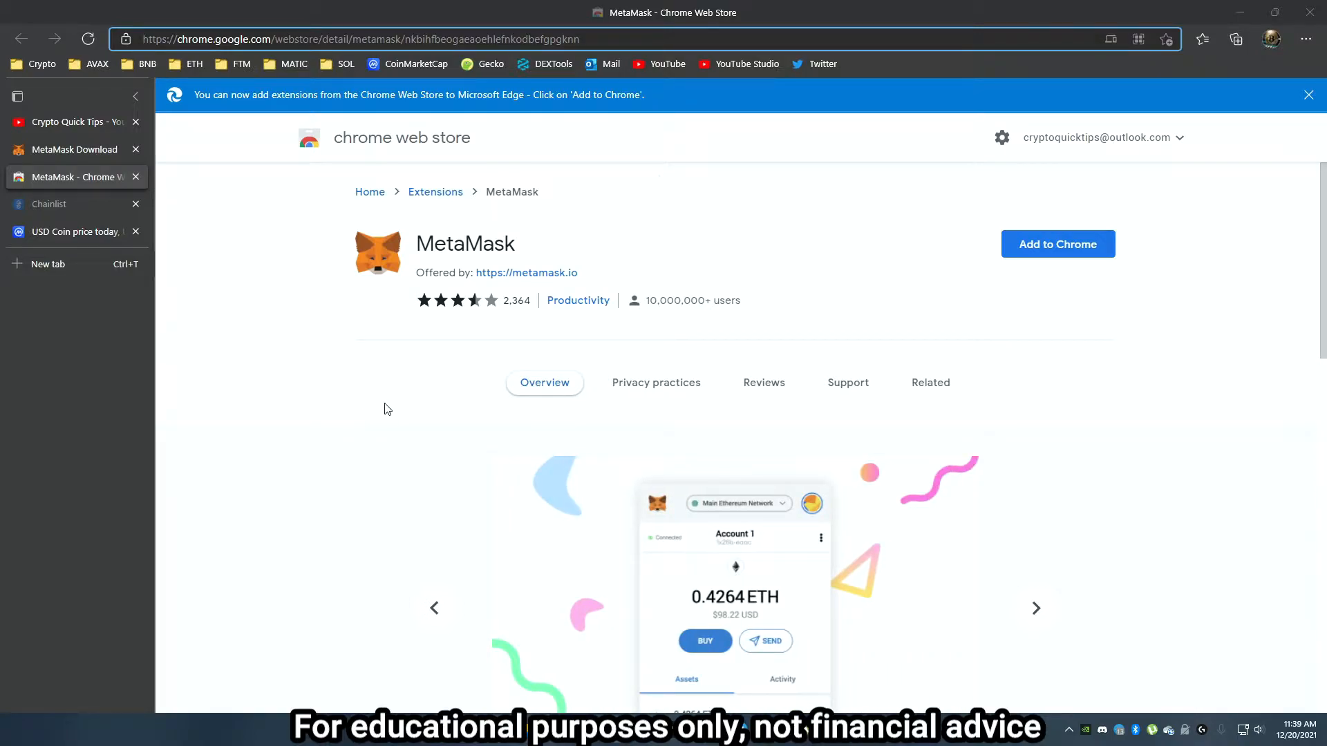
# Install the MetaMask extension for Chrome from the MetaMask download page and add it to Microsoft Edge.
pyautogui.click(85, 158)
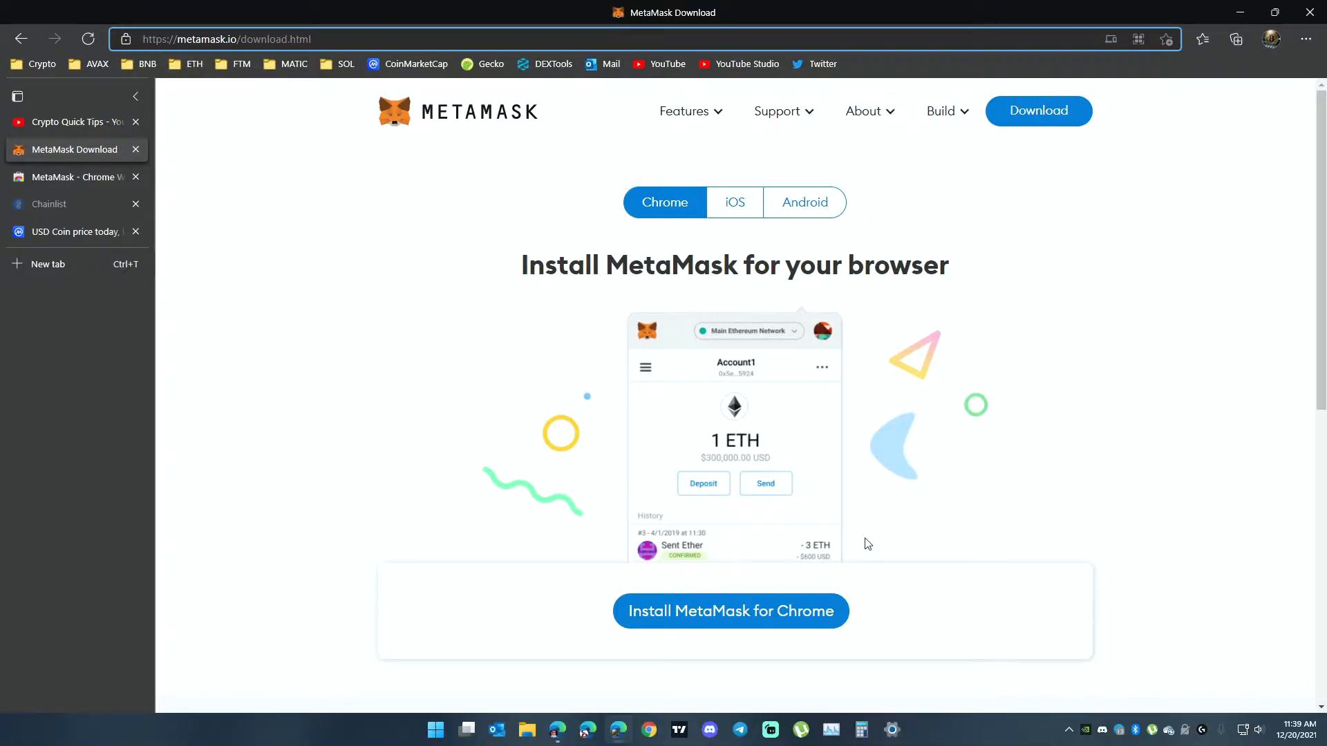
pyautogui.click(727, 620)
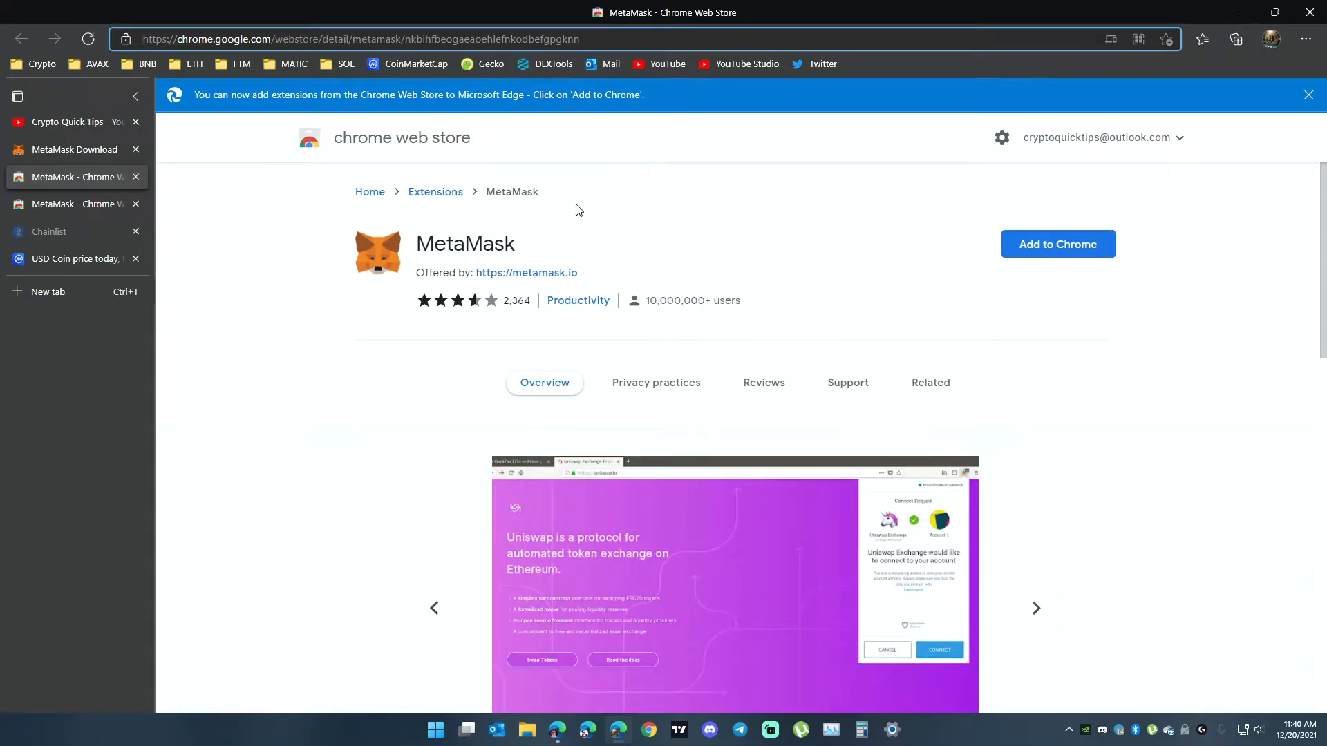
pyautogui.click(1069, 253)
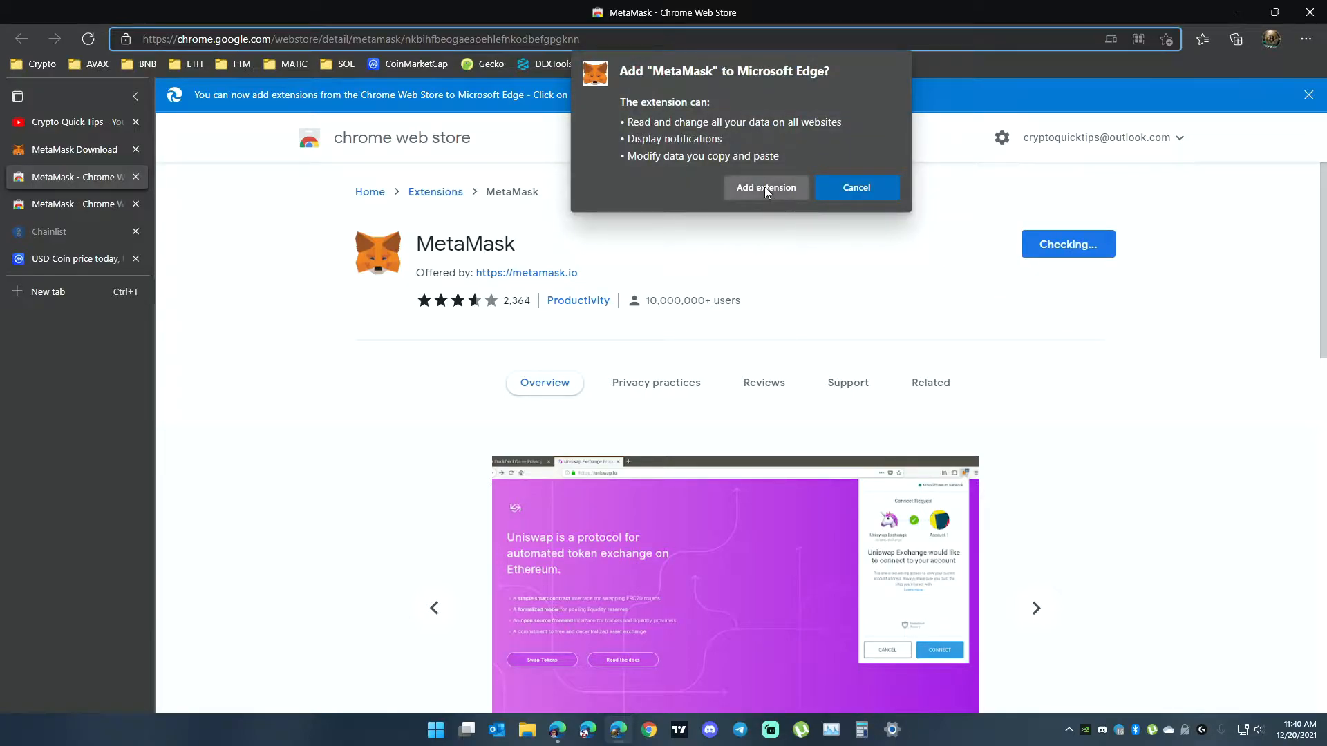
pyautogui.click(764, 188)
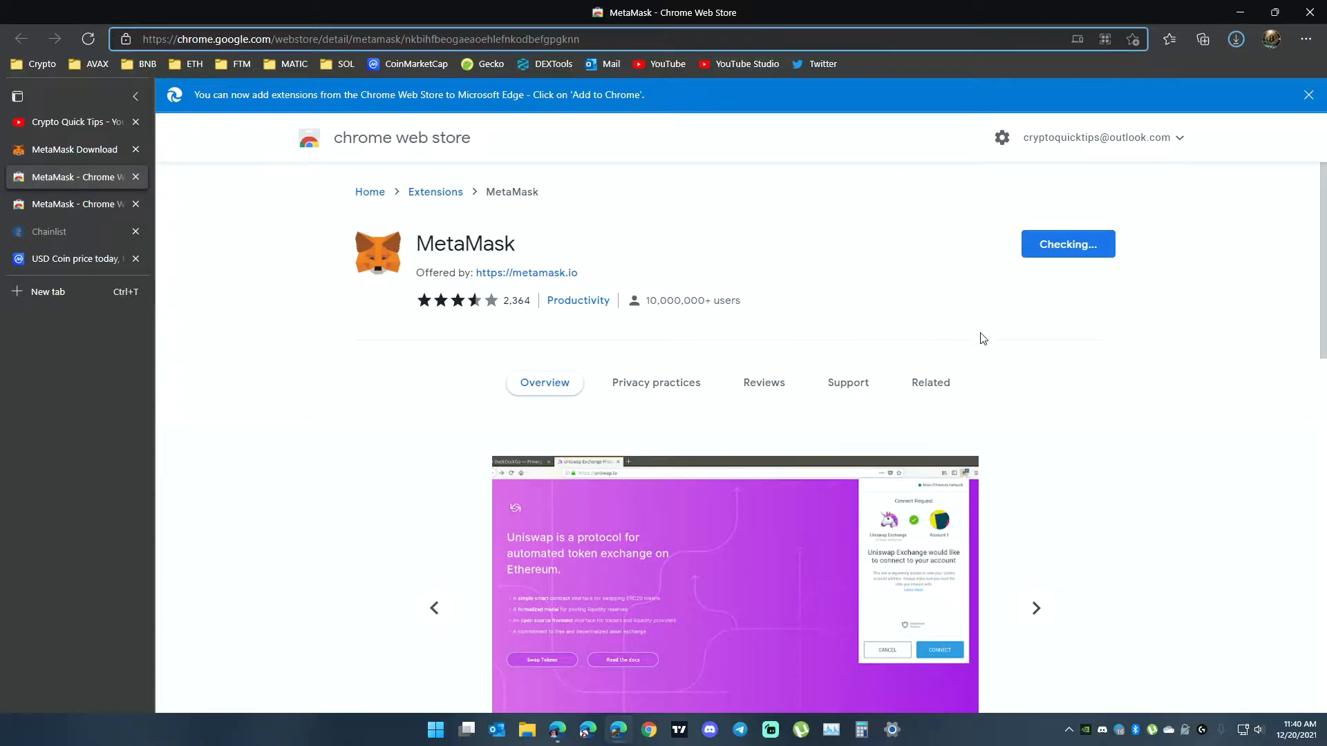
pyautogui.click(1244, 45)
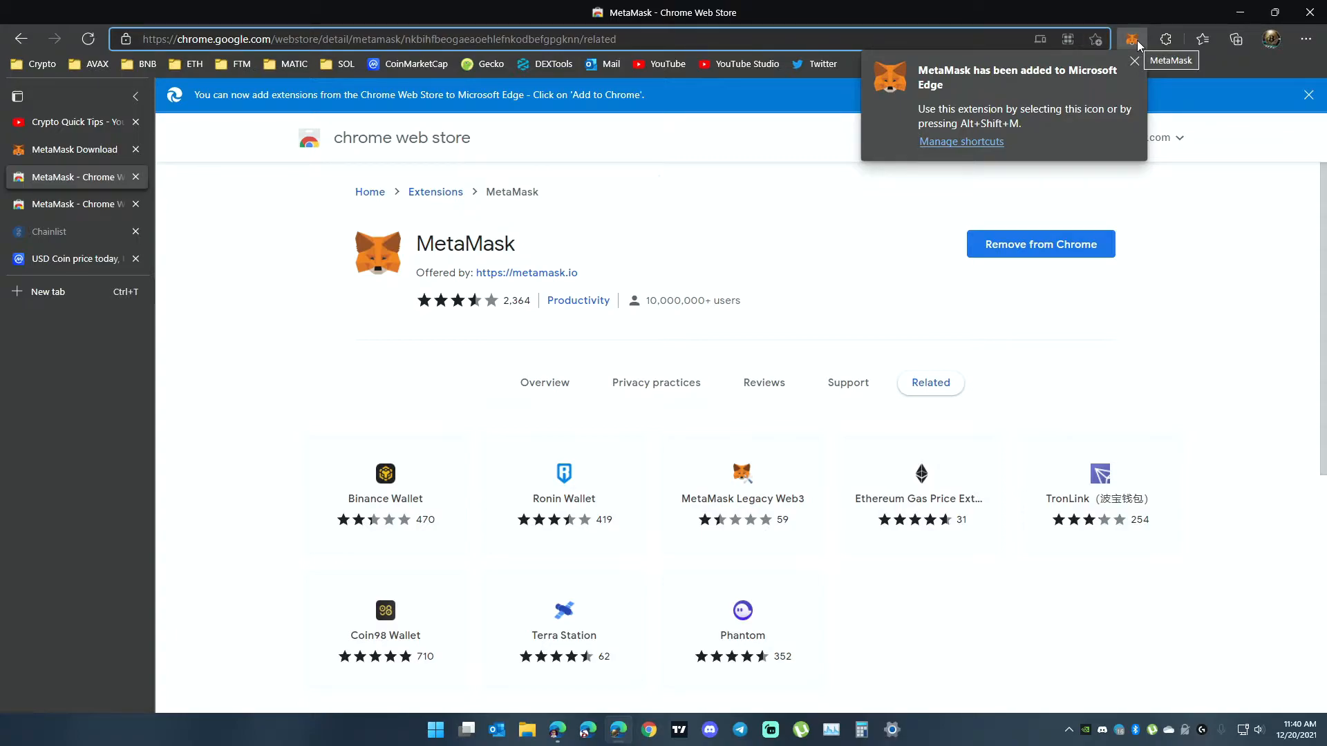
pyautogui.click(1135, 61)
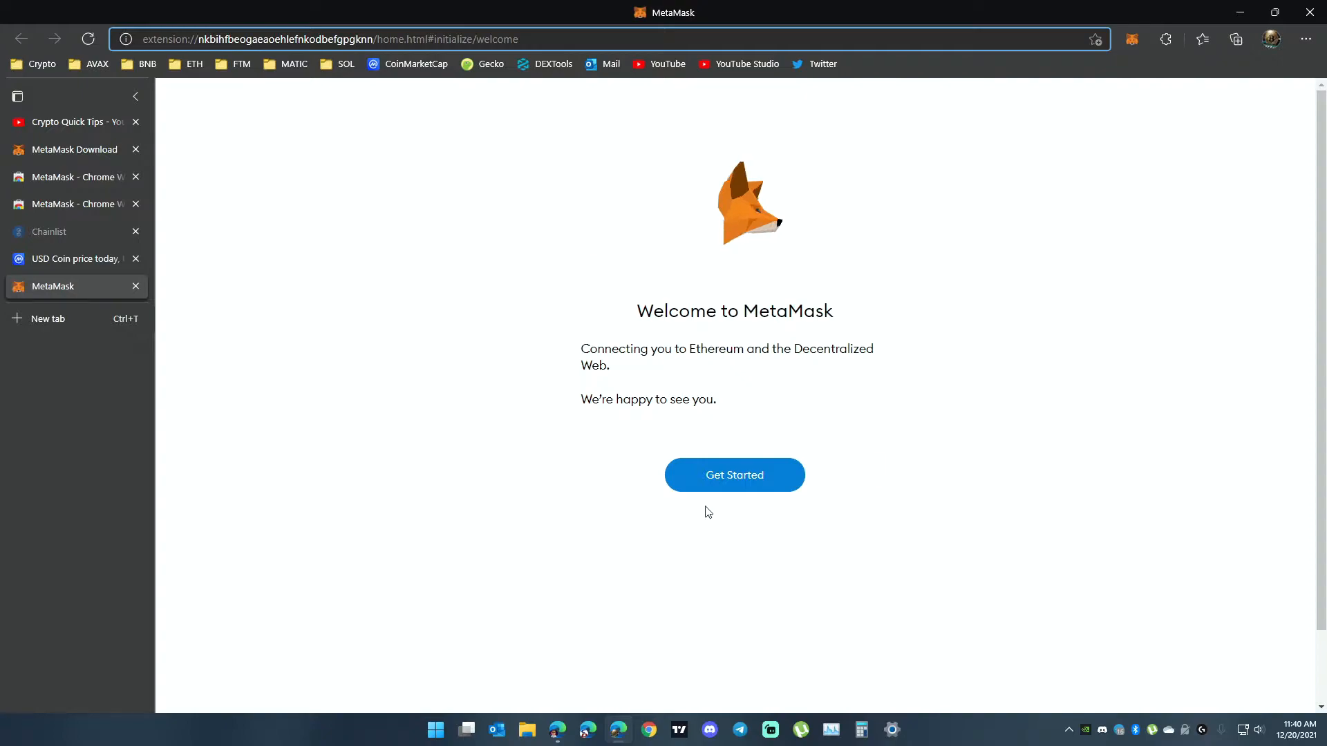
# Start creating a new MetaMask wallet and agree to share anonymized usage data.
pyautogui.click(712, 483)
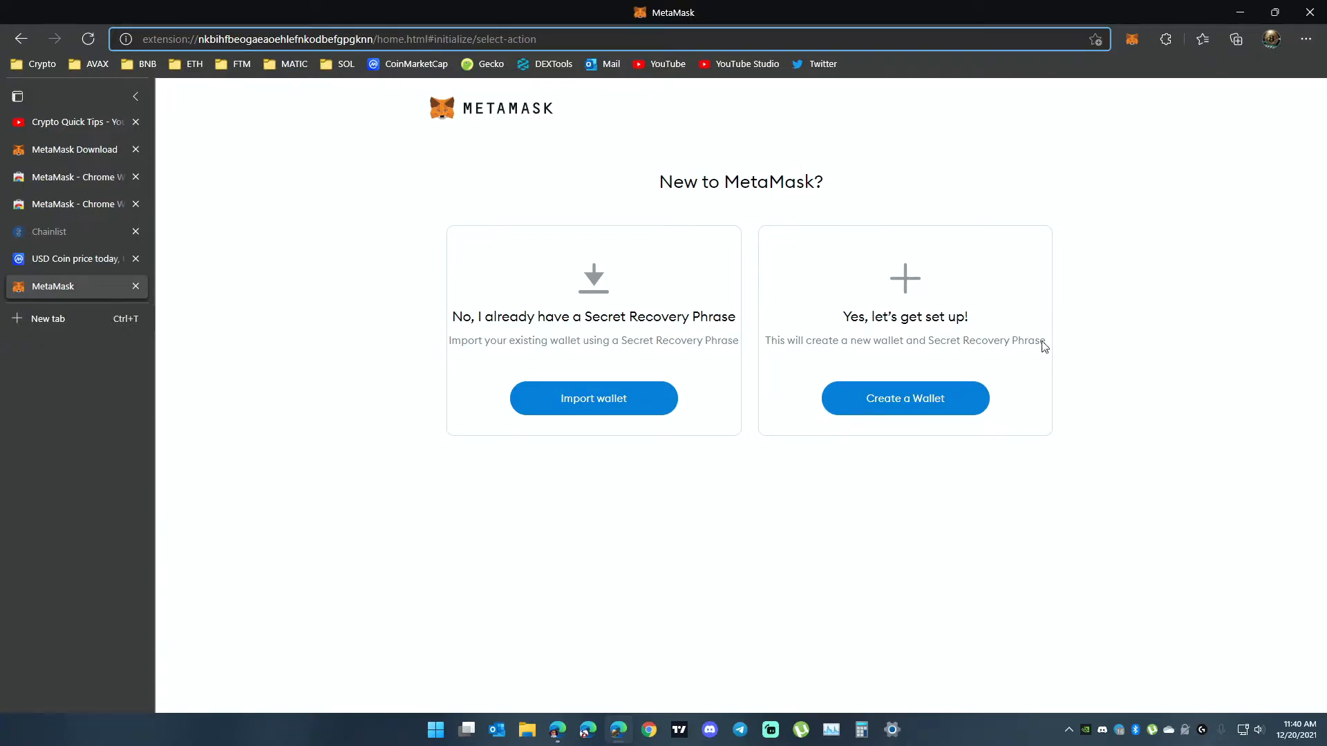
pyautogui.click(921, 406)
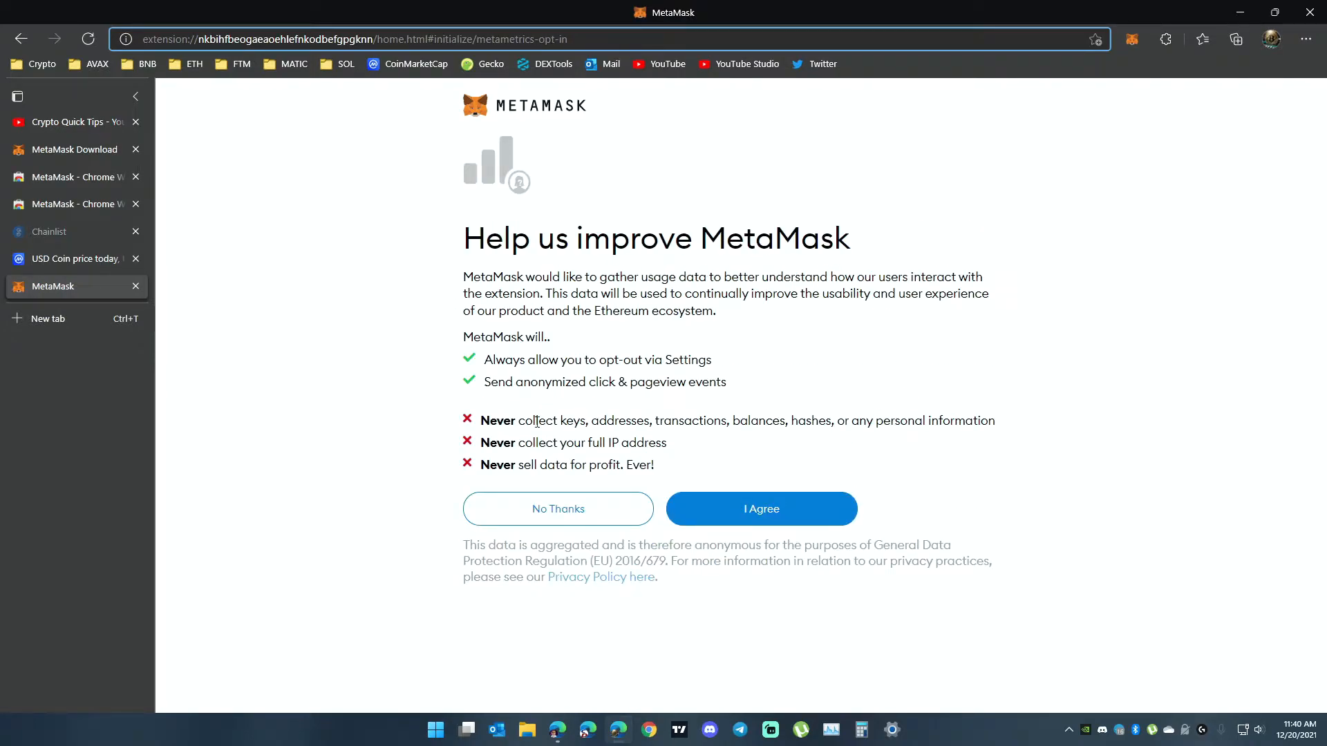
pyautogui.click(762, 515)
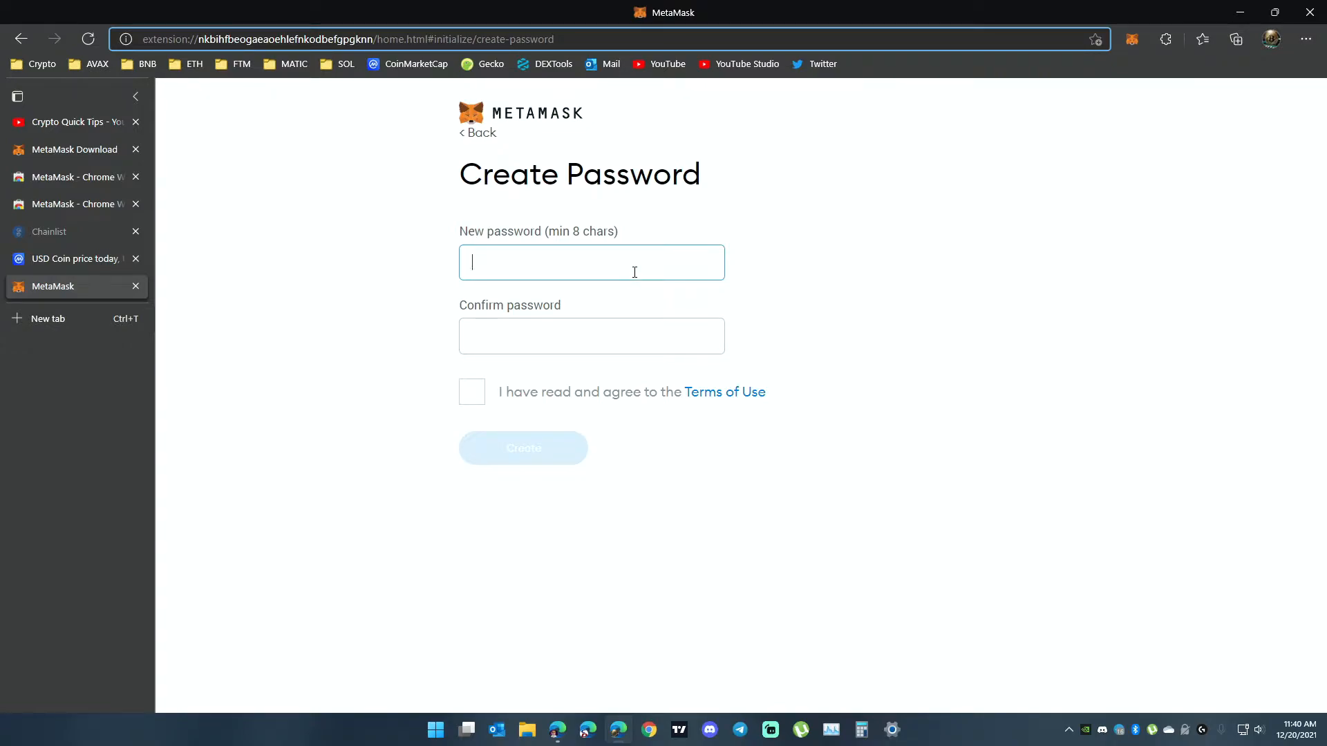
# Enter and confirm a new wallet password, accept the Terms of Use and create the wallet.
pyautogui.write('••••••')
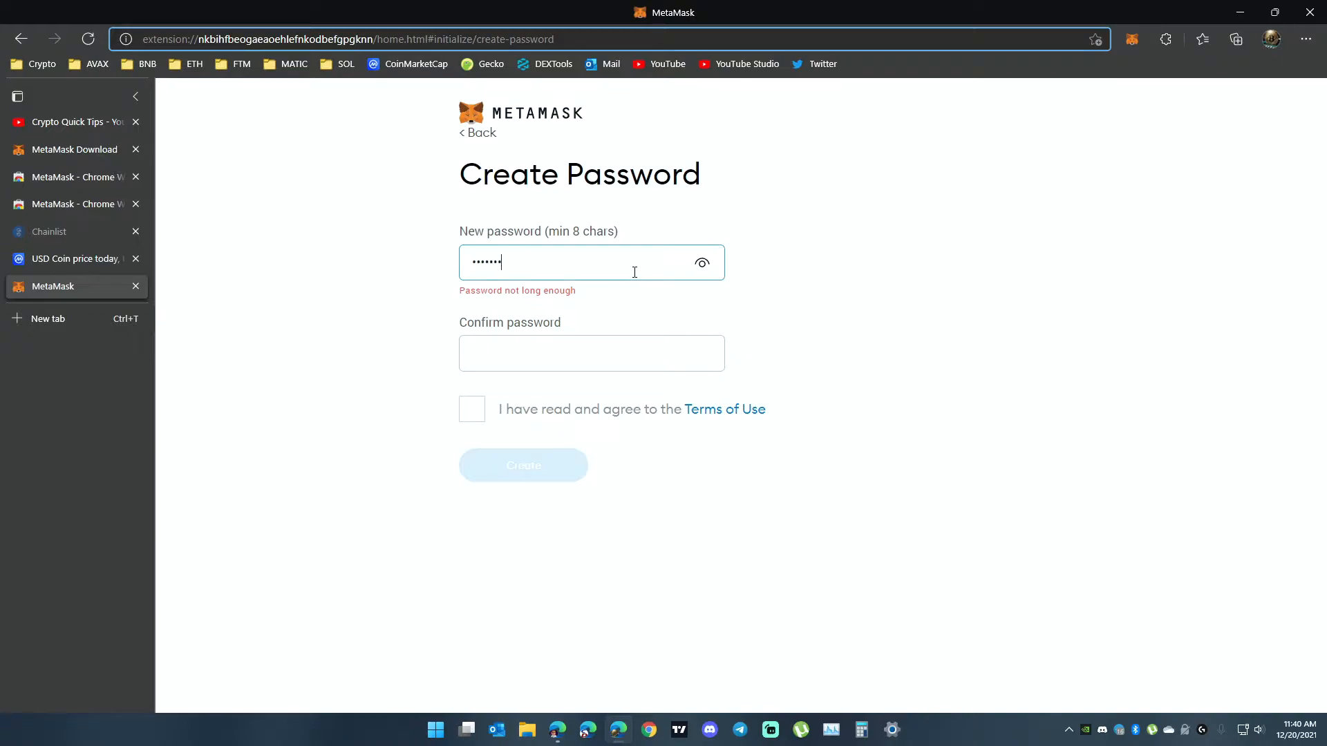
pyautogui.write('••')
pyautogui.press('Tab')
pyautogui.write('•')
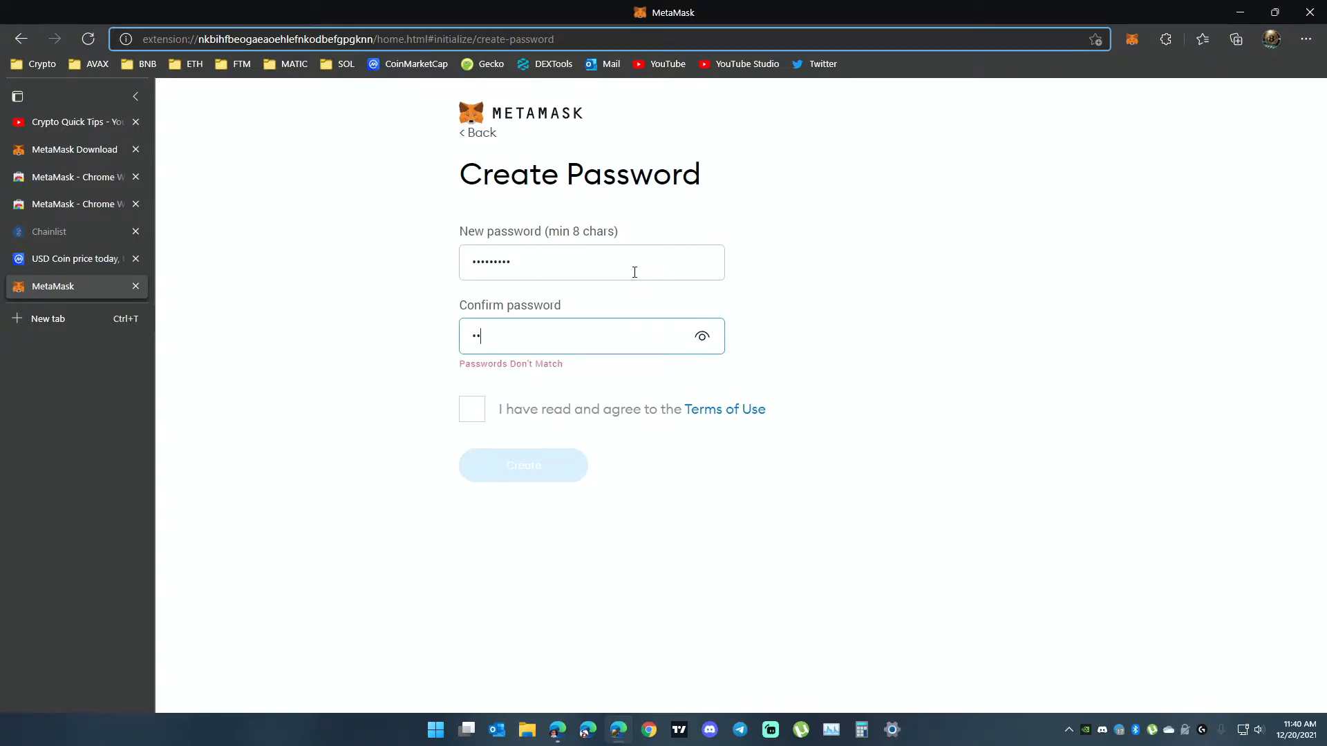
pyautogui.write('••••••••')
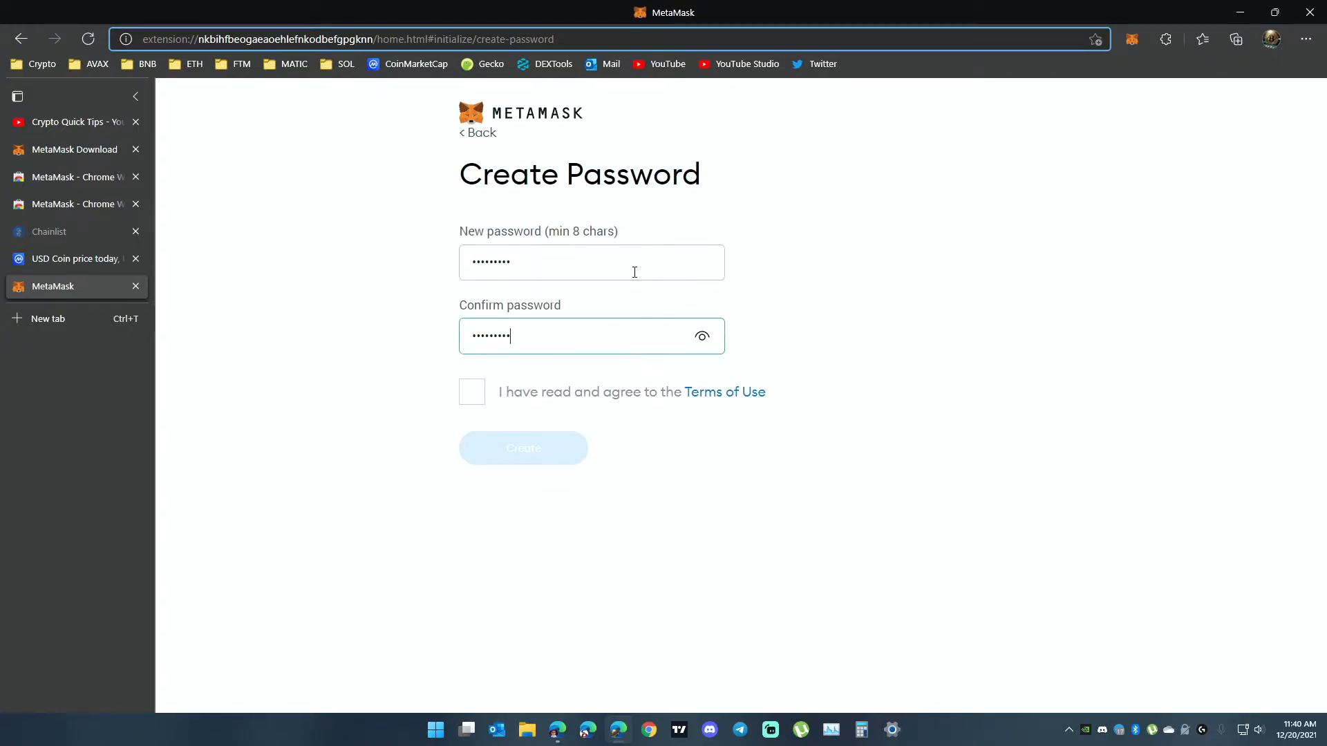
pyautogui.click(472, 391)
pyautogui.click(535, 458)
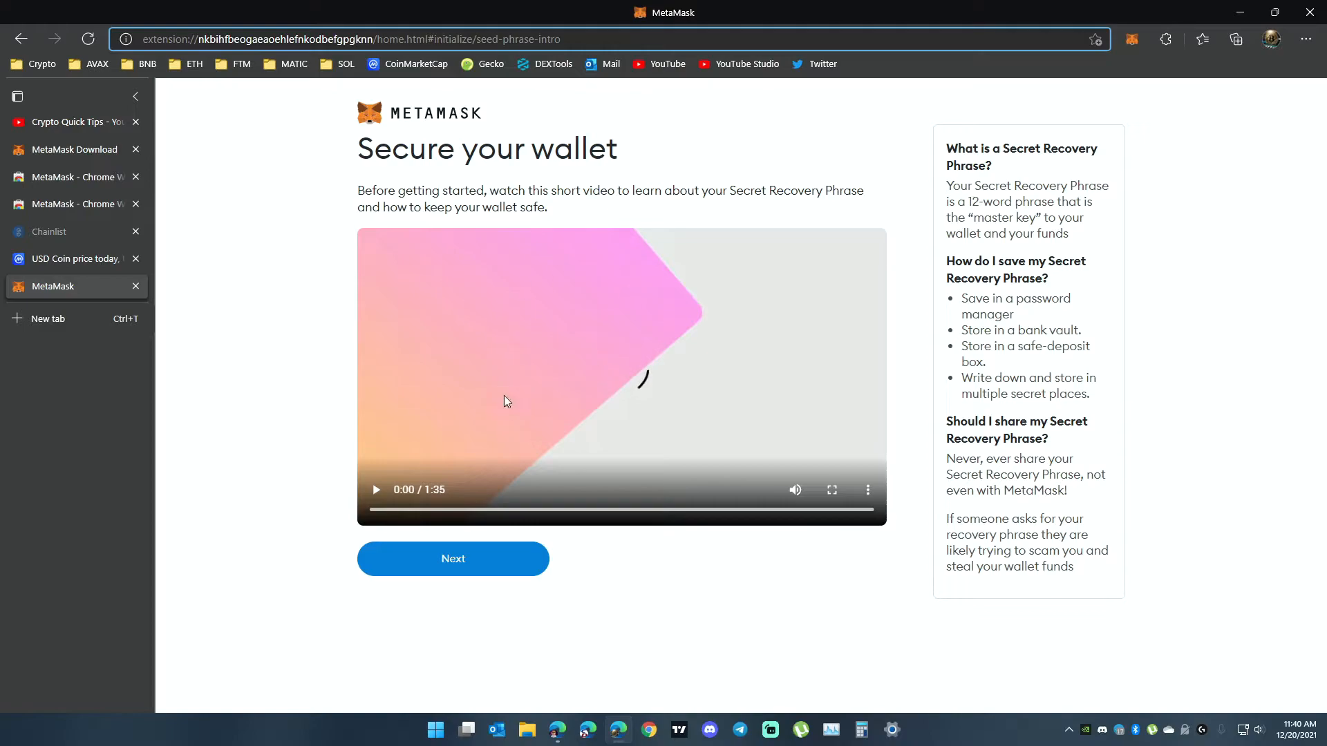
# Continue past the wallet security video, reveal the Secret Recovery Phrase and proceed to its confirmation.
pyautogui.click(454, 561)
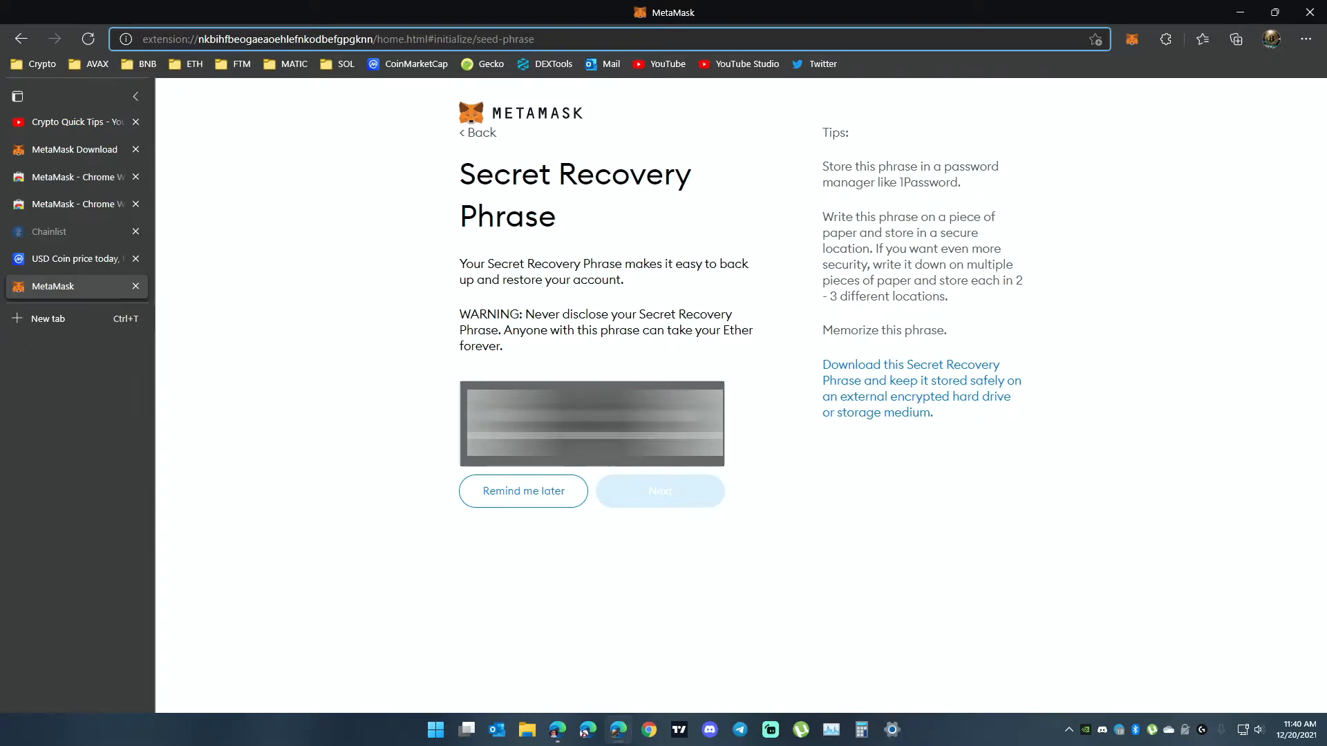
pyautogui.click(643, 442)
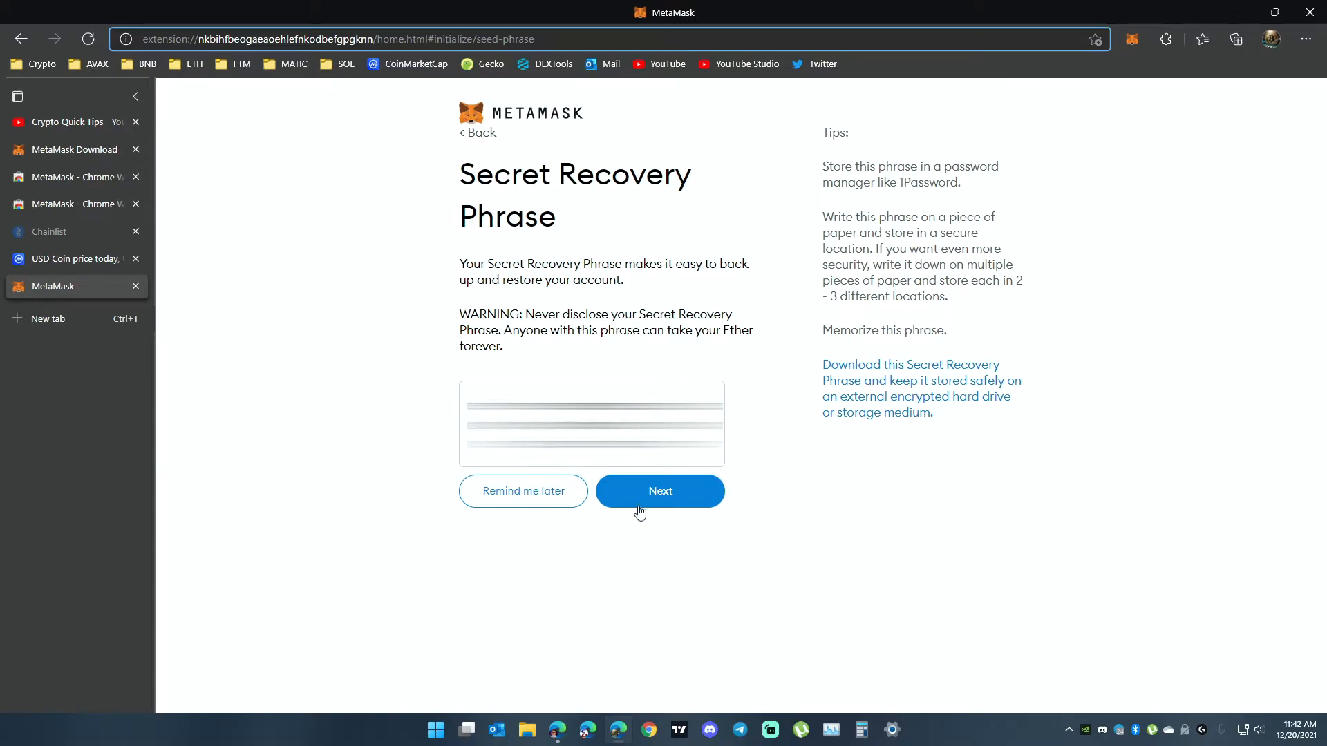
pyautogui.click(660, 505)
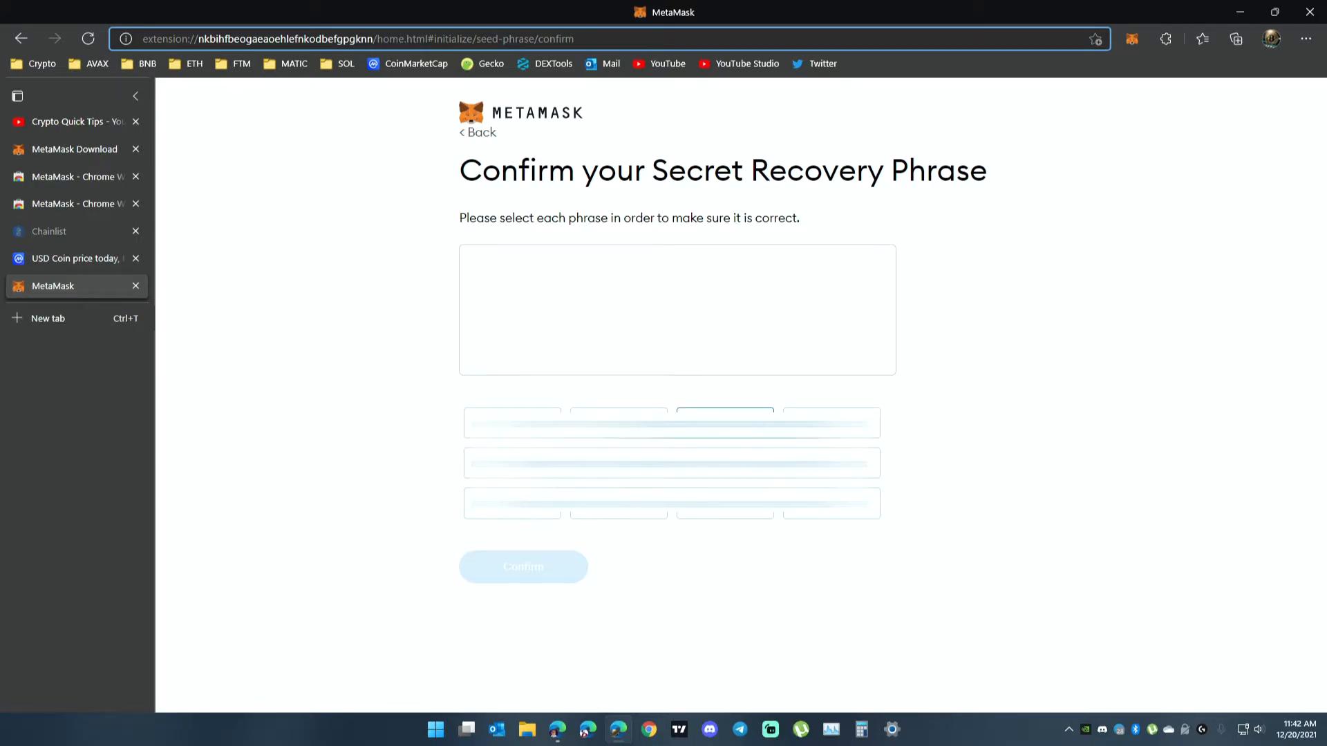
# Confirm the Secret Recovery Phrase by selecting its words in order, then finish the wallet setup and dismiss the What's new notice.
pyautogui.click(826, 515)
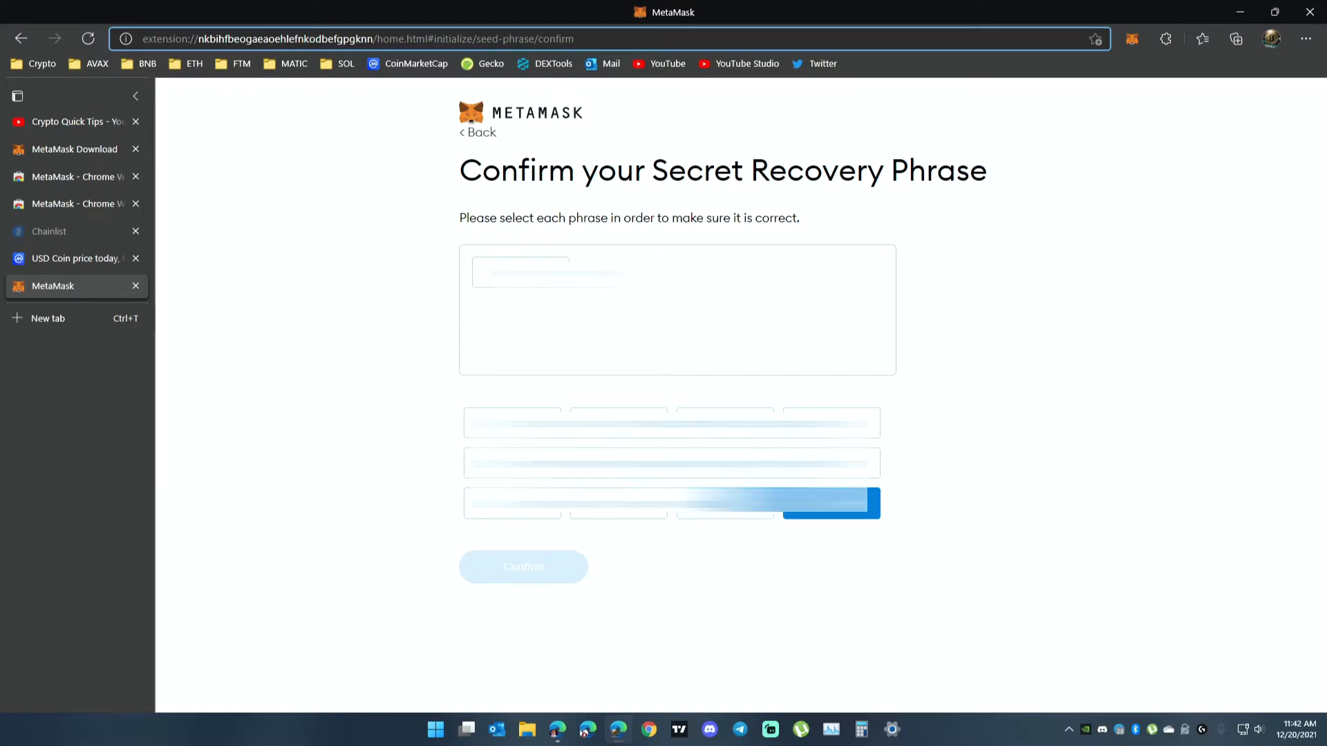
pyautogui.click(512, 463)
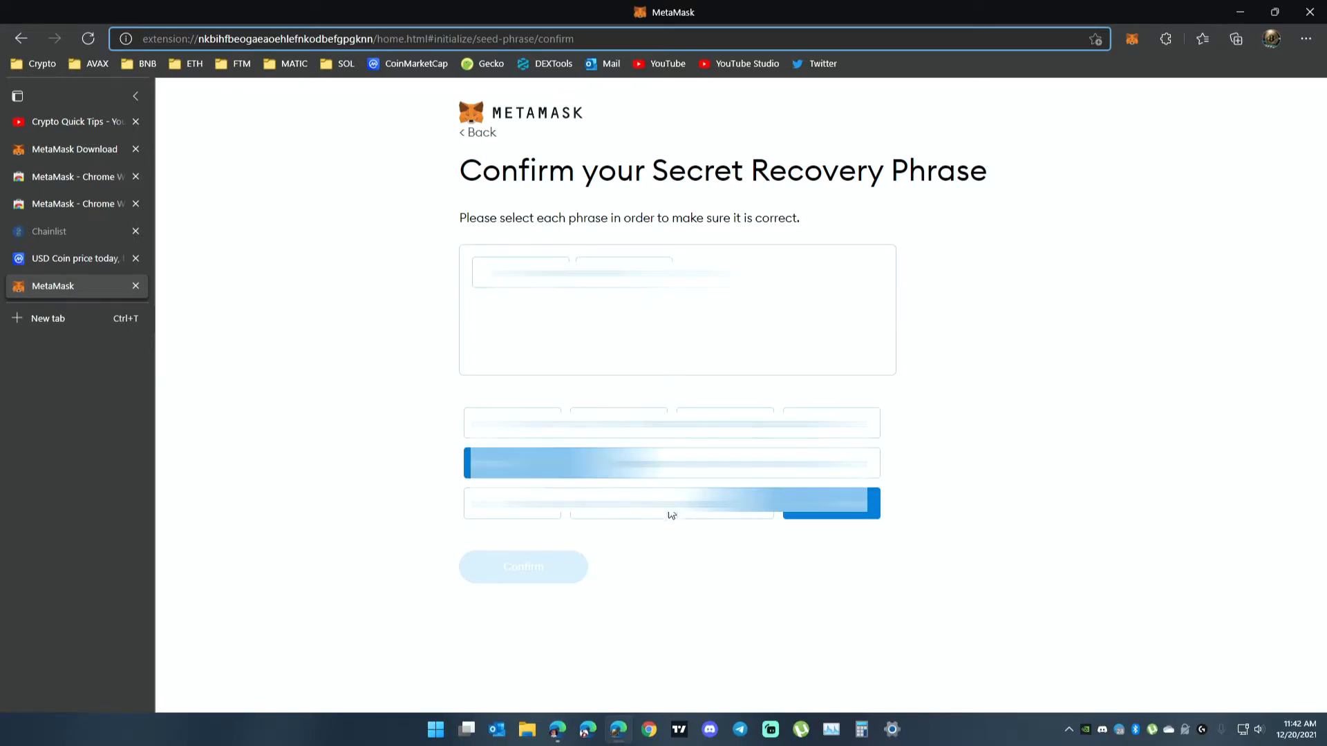
pyautogui.click(725, 463)
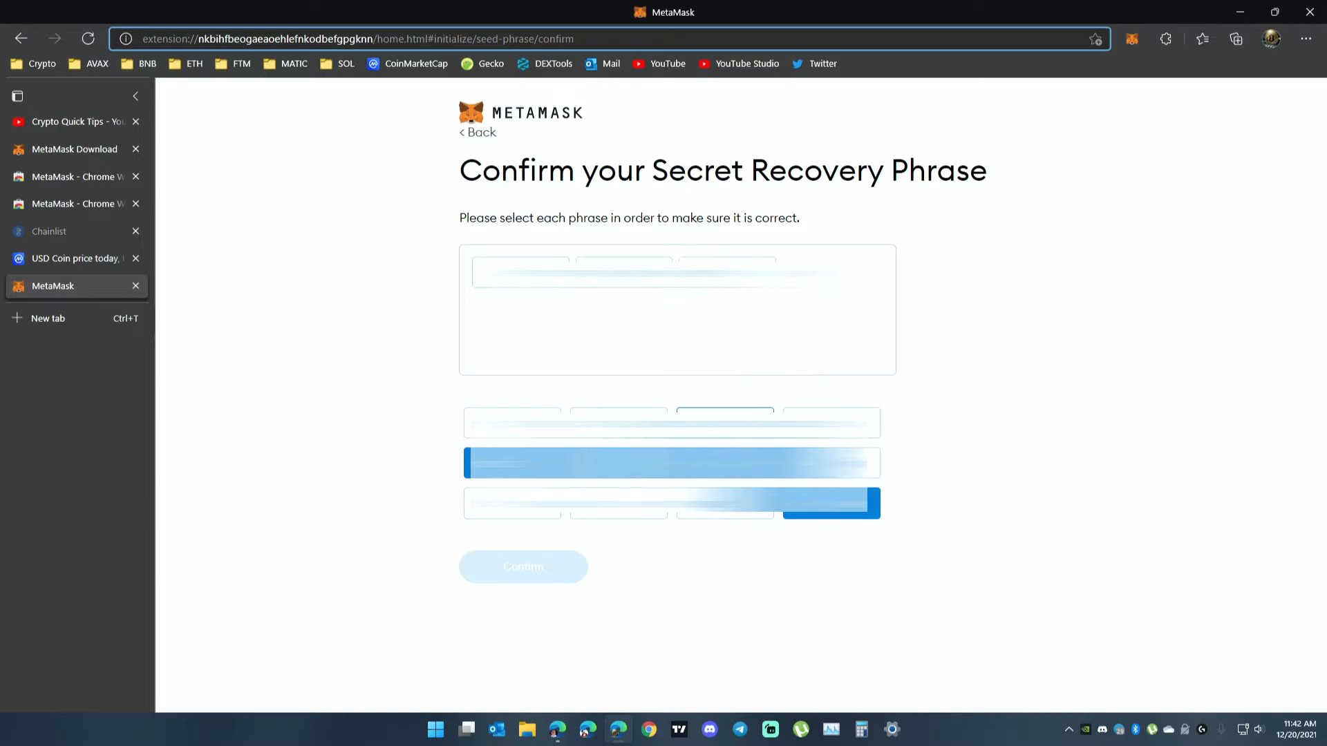
pyautogui.click(831, 423)
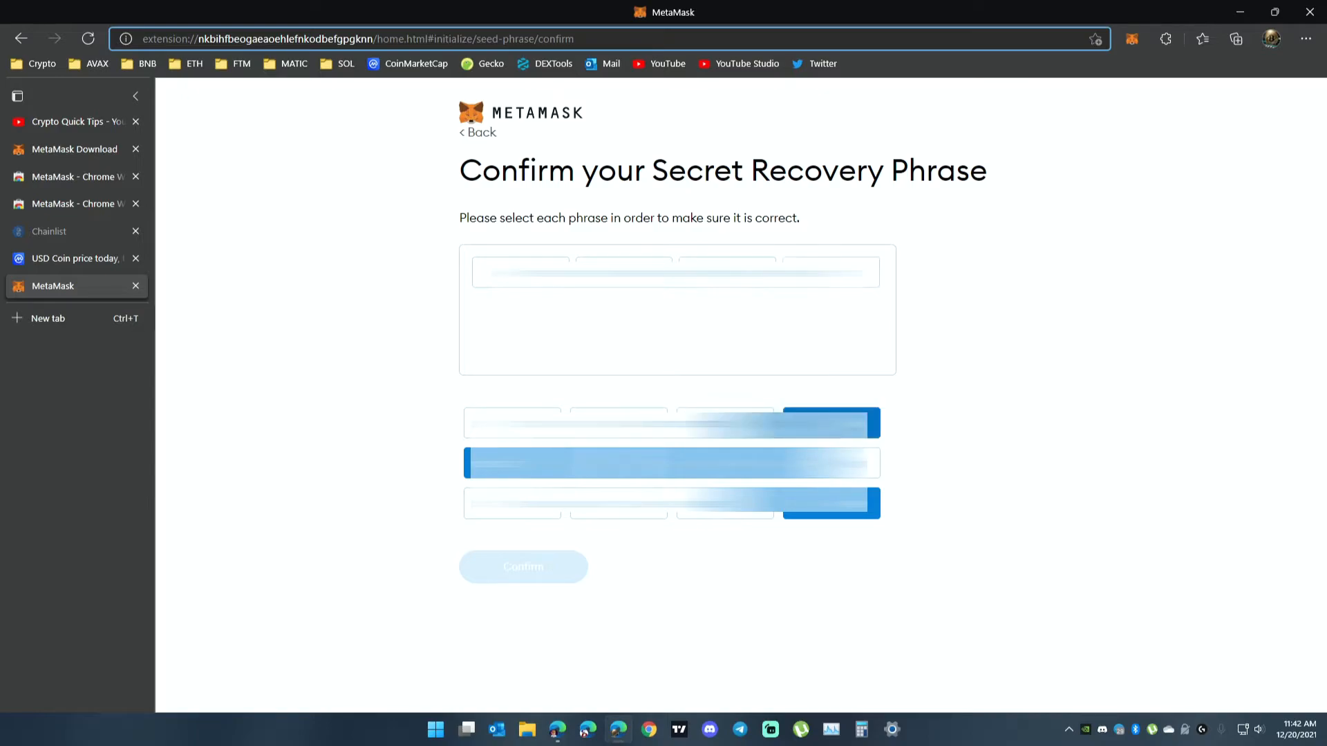
pyautogui.click(725, 510)
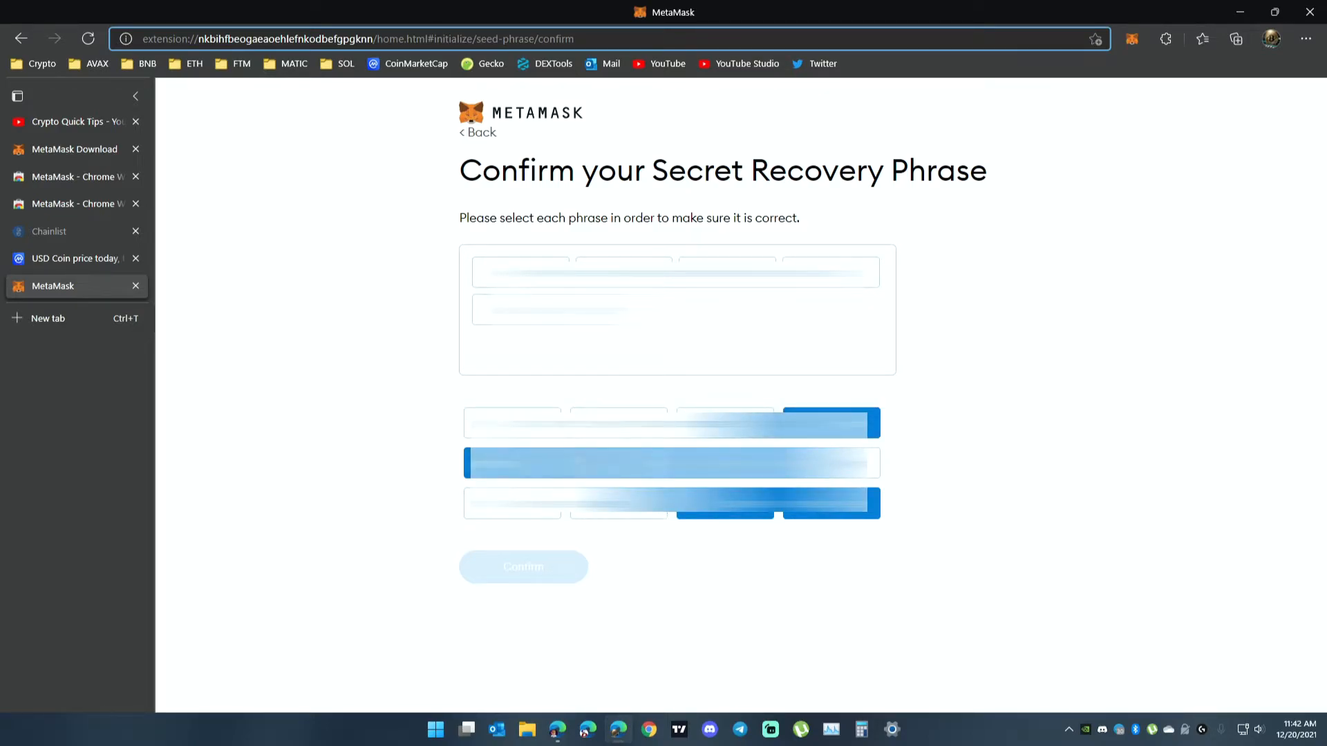
pyautogui.click(831, 463)
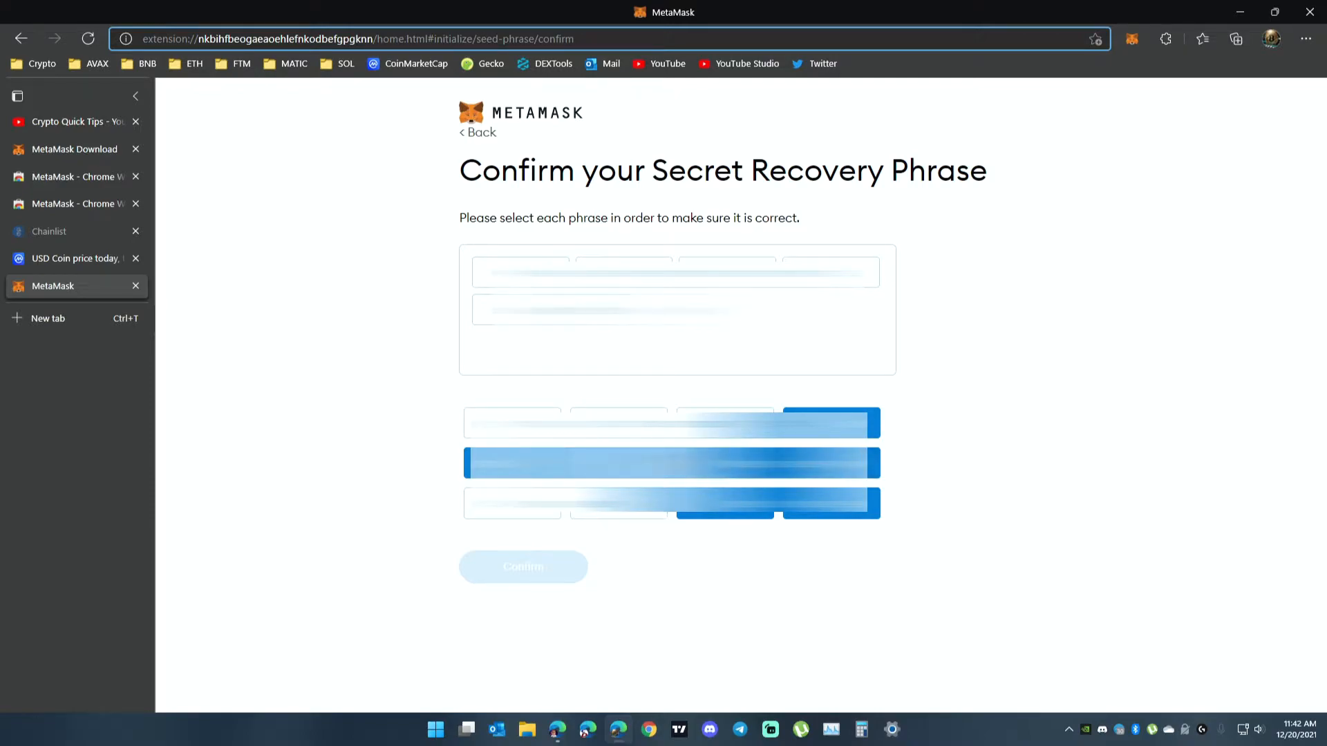
pyautogui.click(618, 423)
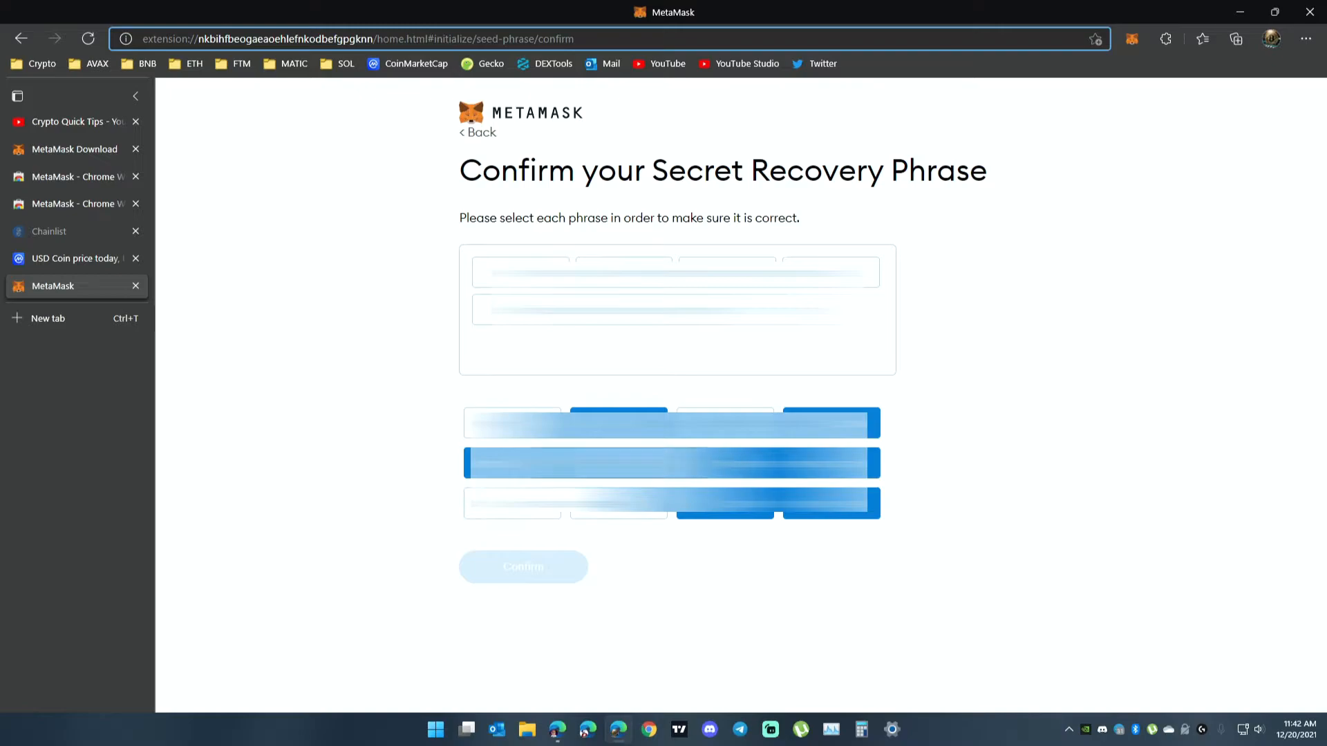
pyautogui.click(725, 423)
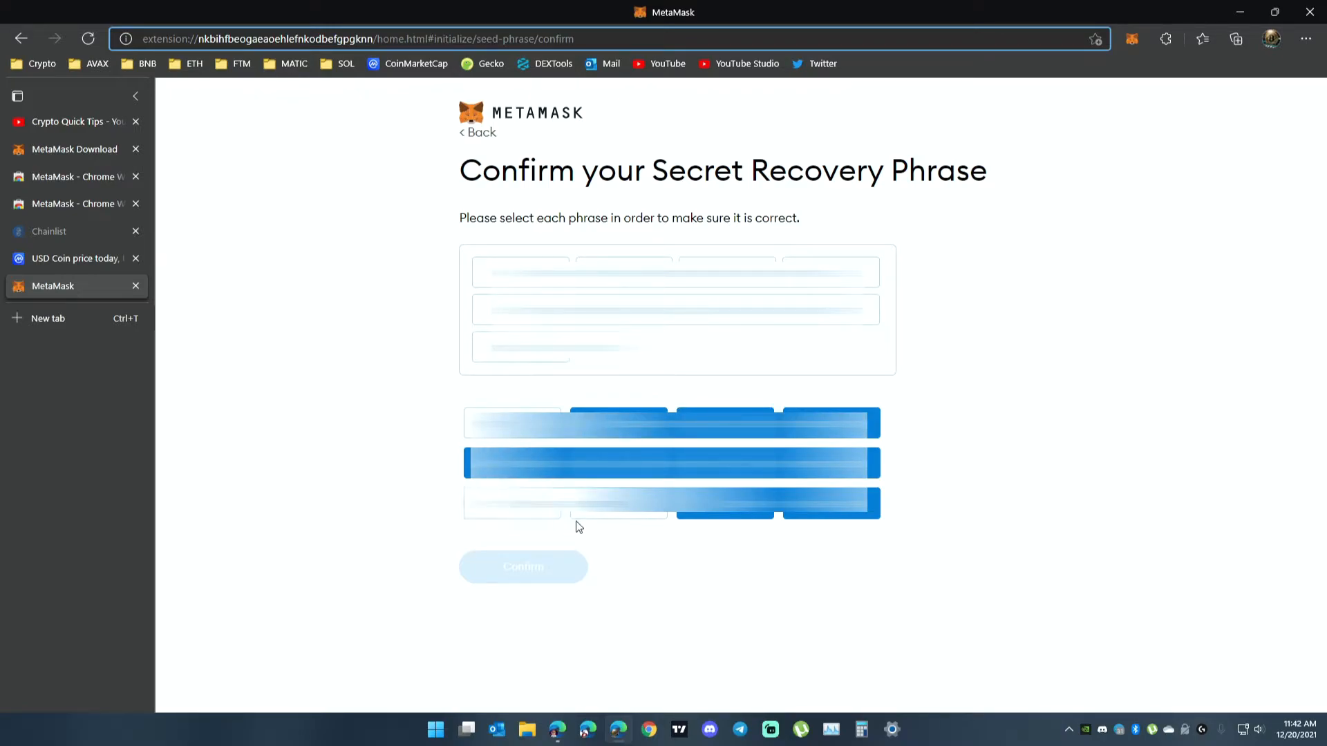
pyautogui.click(634, 513)
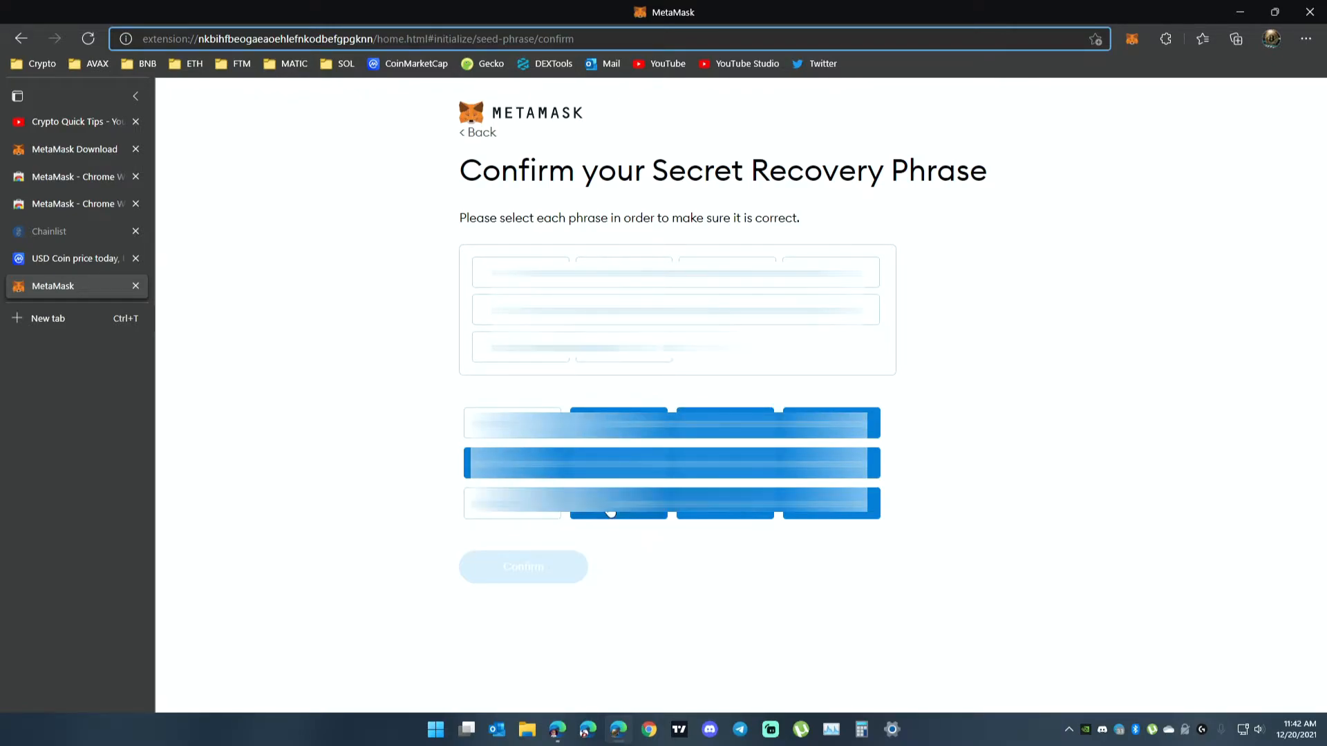
pyautogui.click(512, 503)
pyautogui.click(512, 423)
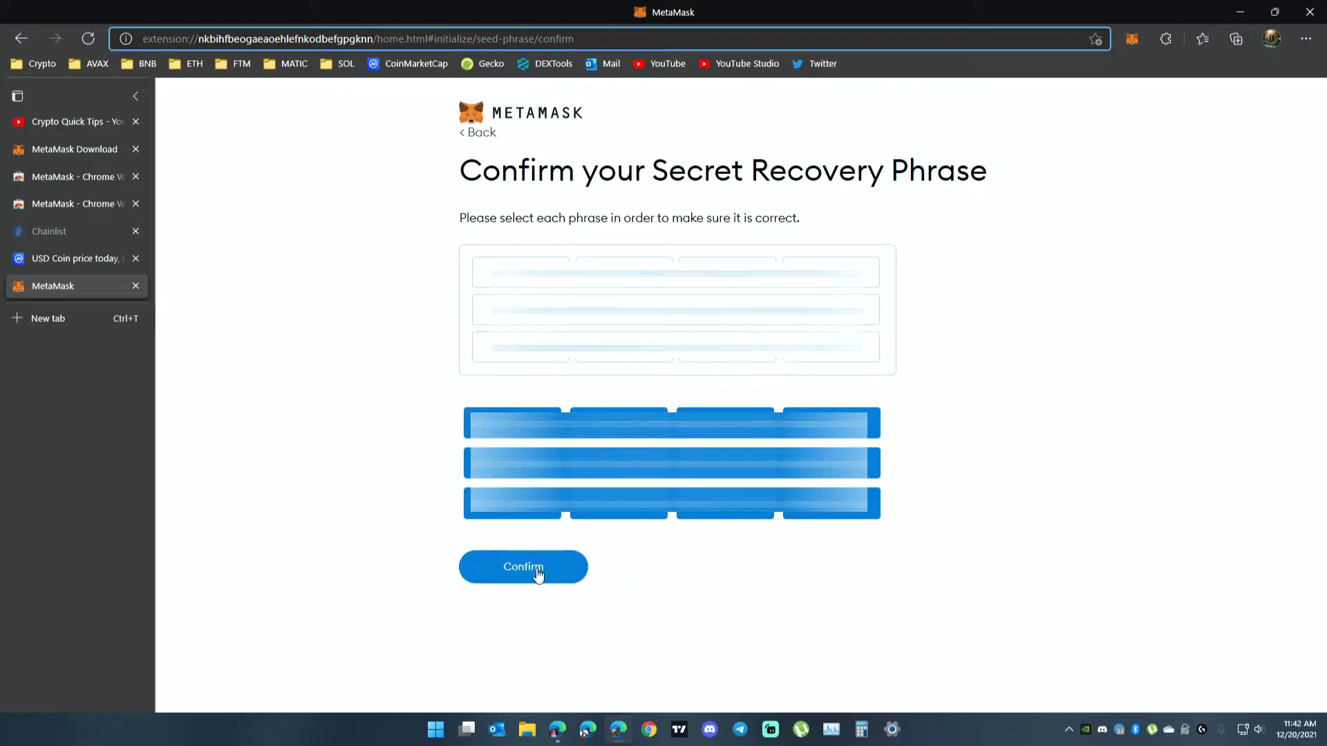
pyautogui.click(531, 567)
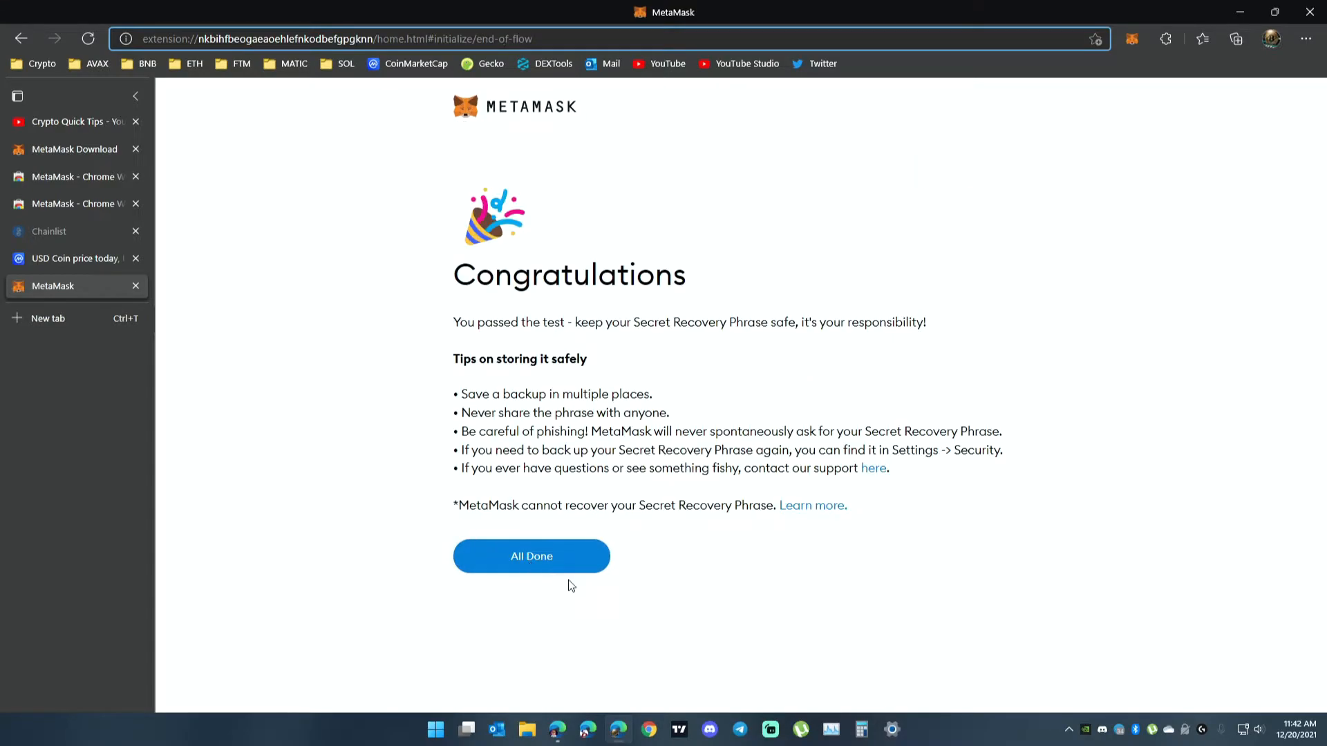
pyautogui.click(545, 565)
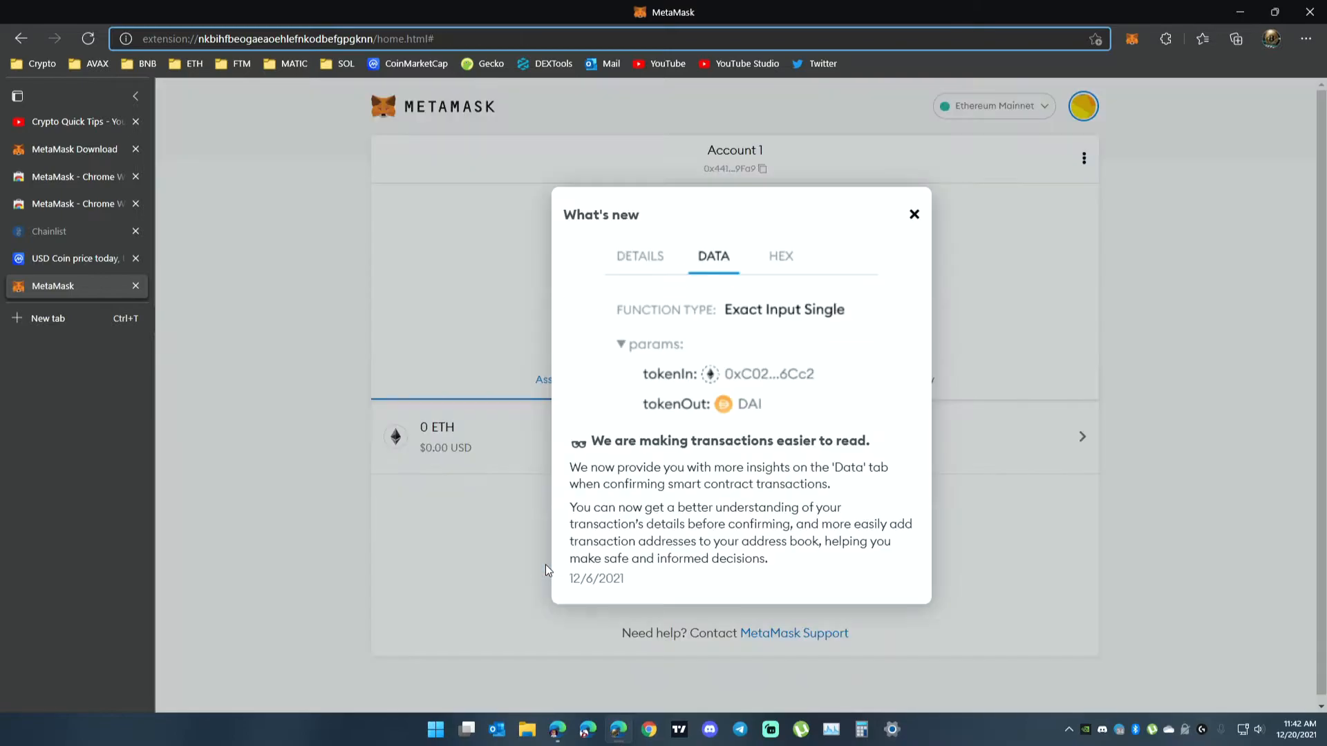
pyautogui.click(914, 217)
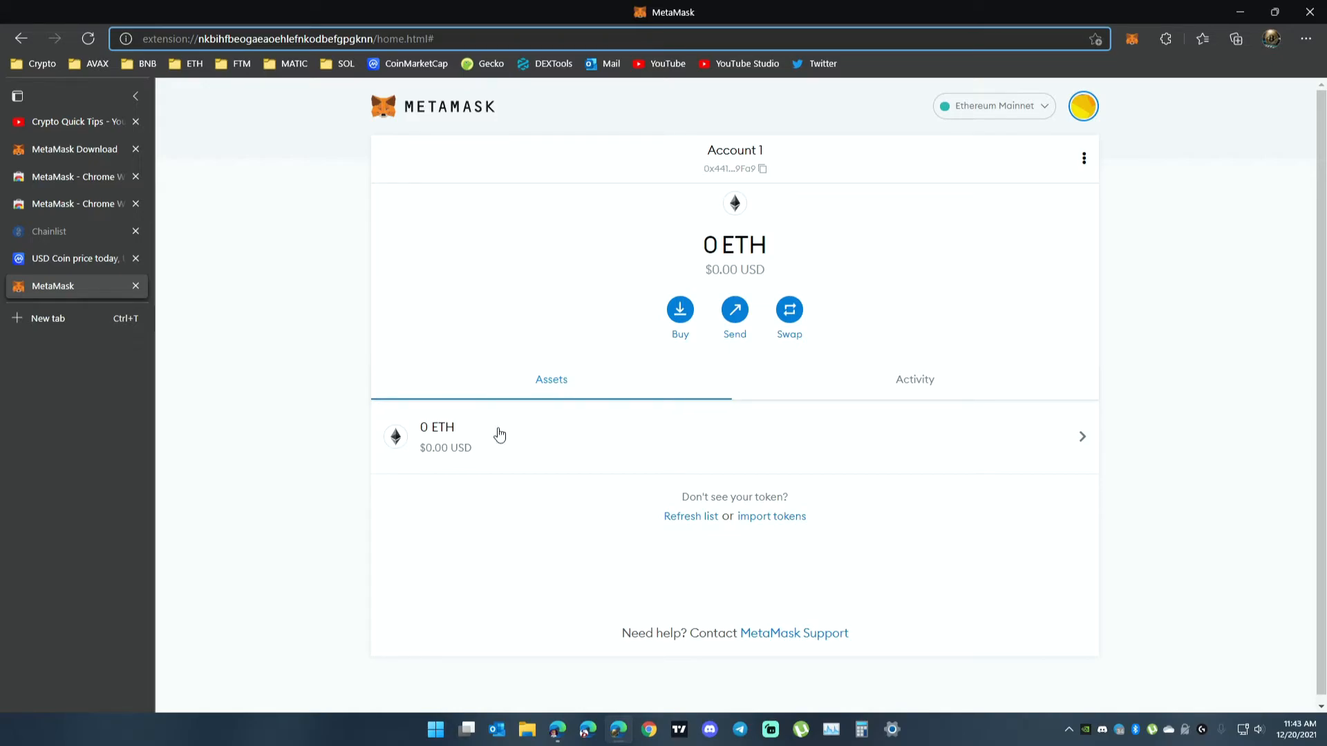
# Check which networks are available in the MetaMask extension.
pyautogui.click(1130, 44)
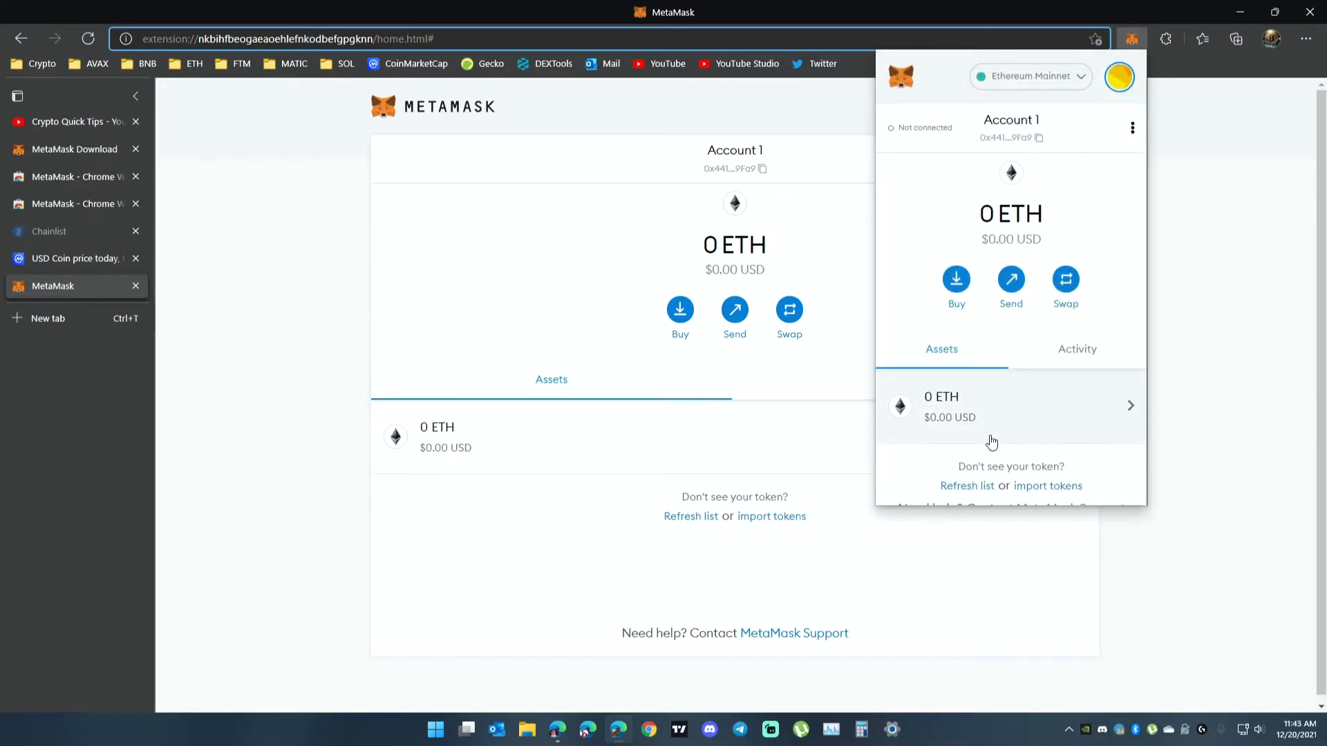
pyautogui.click(1065, 77)
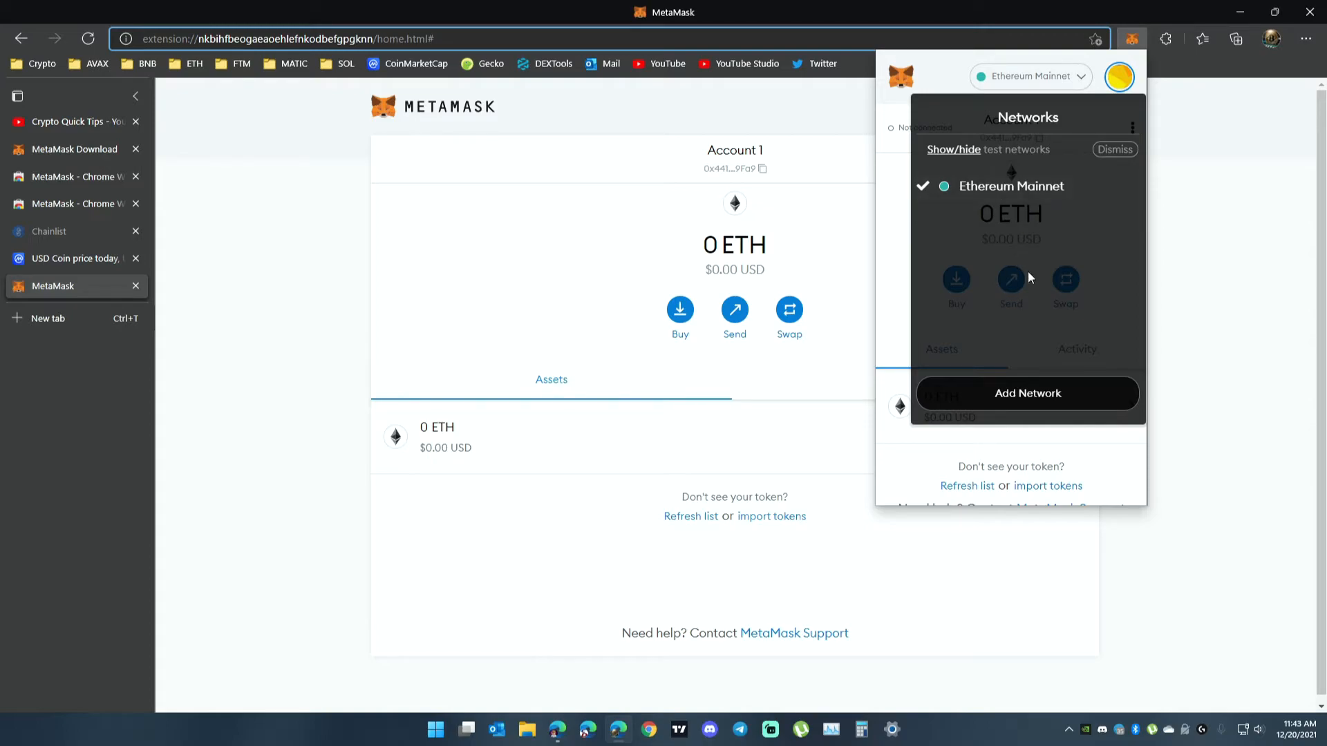
pyautogui.click(566, 99)
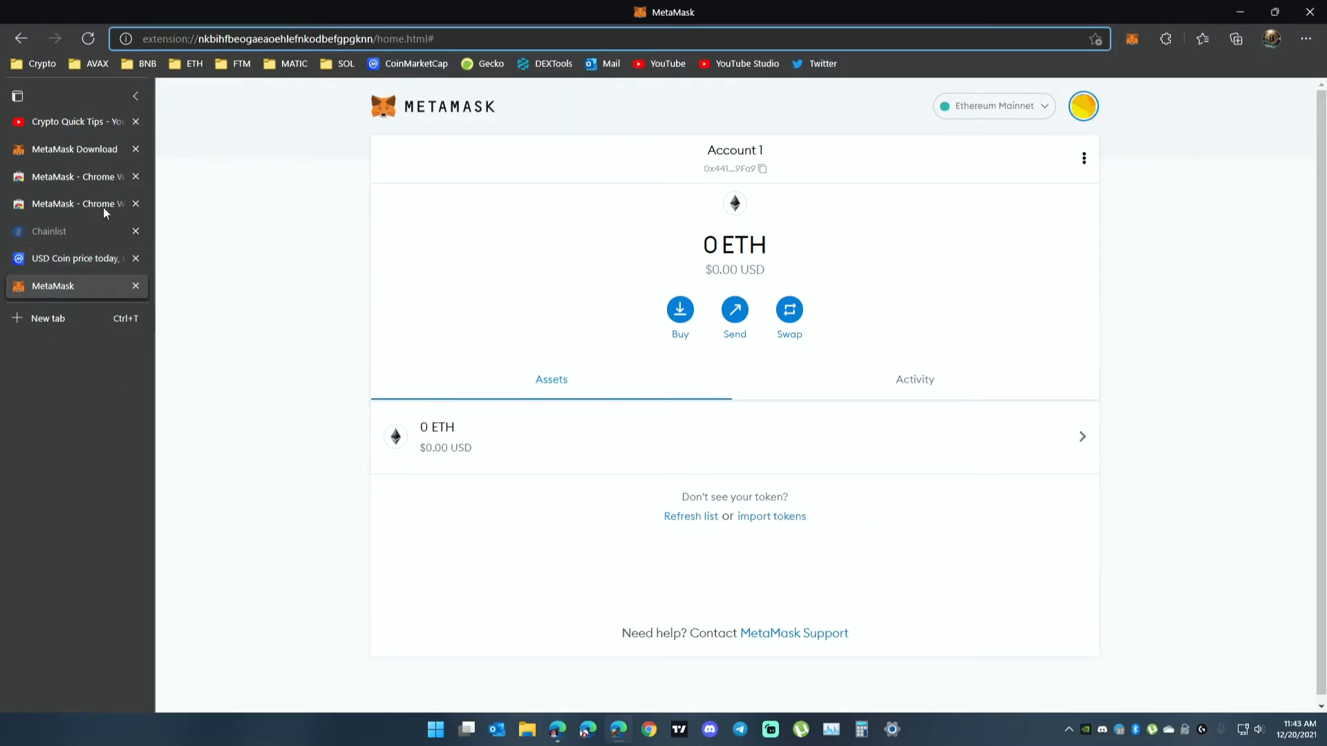
# Search Chainlist for the "bsc" network.
pyautogui.click(81, 237)
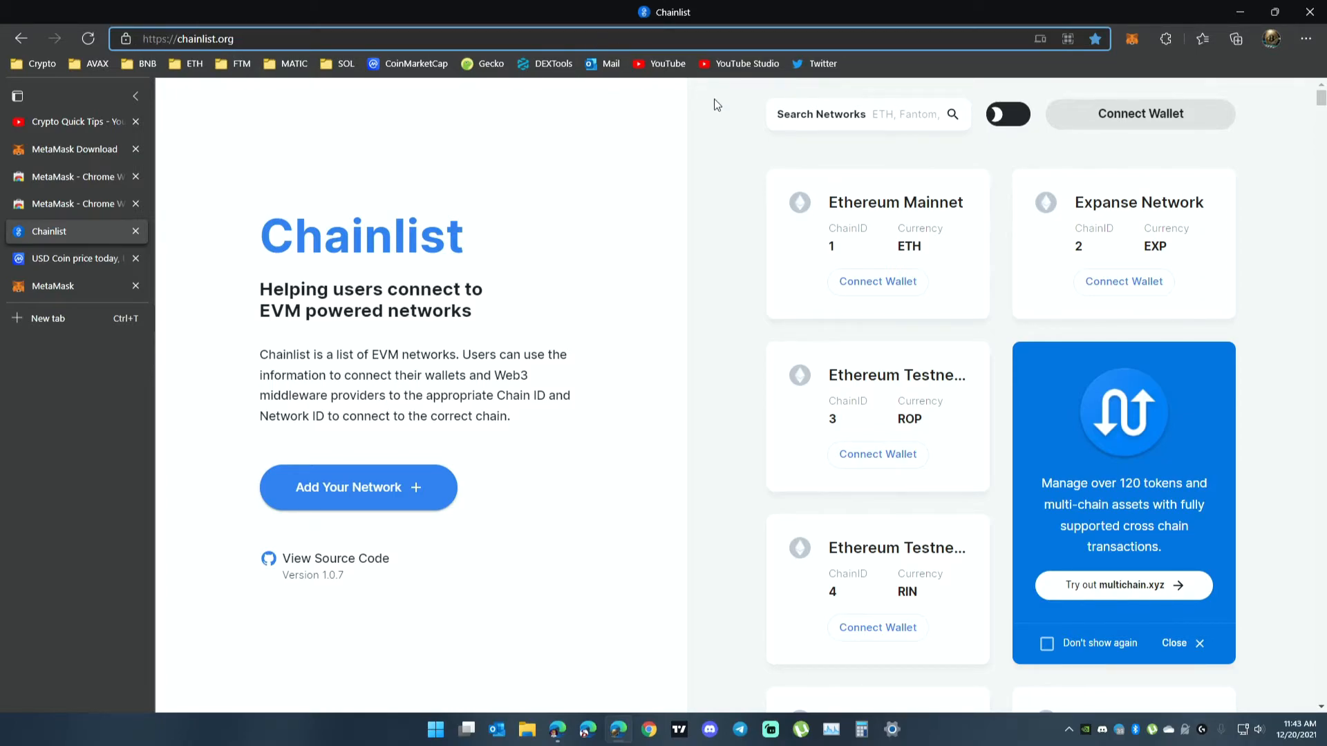
pyautogui.click(919, 120)
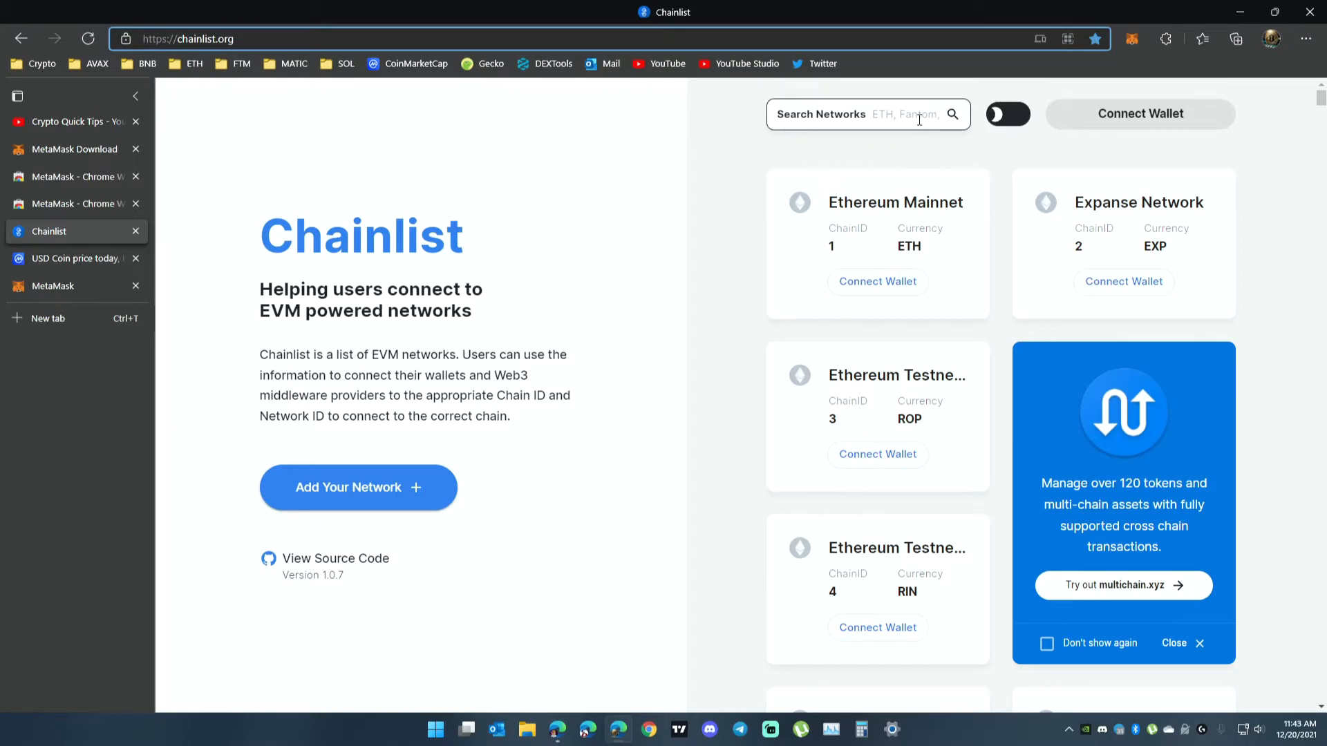
pyautogui.write('bsc')
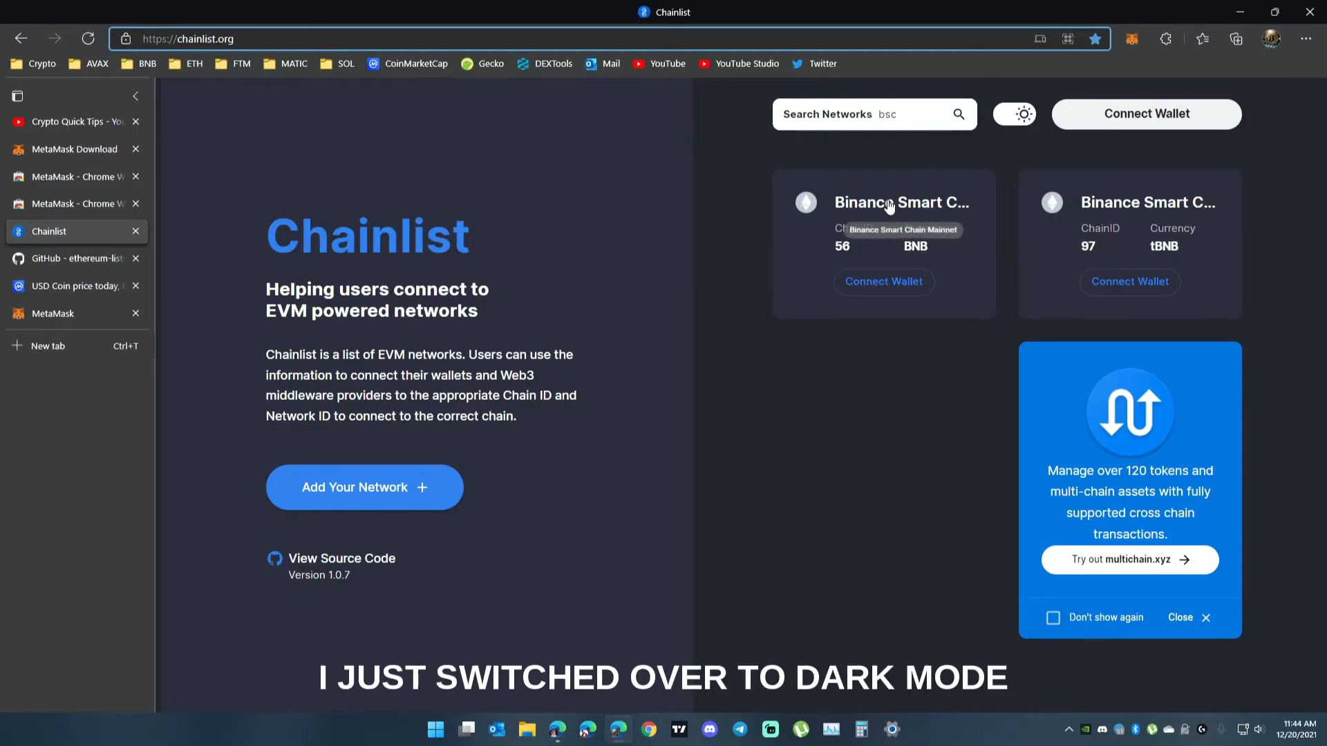
# Connect Account 1 of the MetaMask wallet to Chainlist.
pyautogui.click(887, 284)
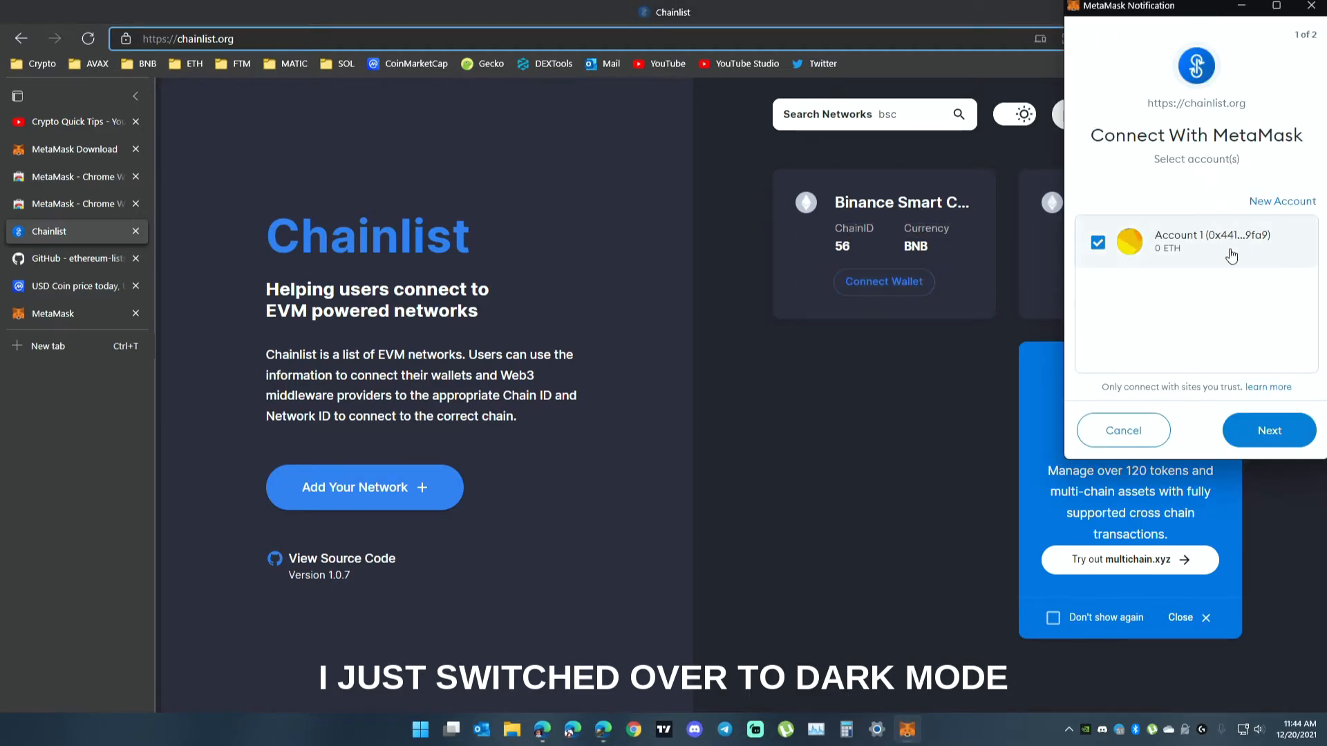
pyautogui.click(1270, 432)
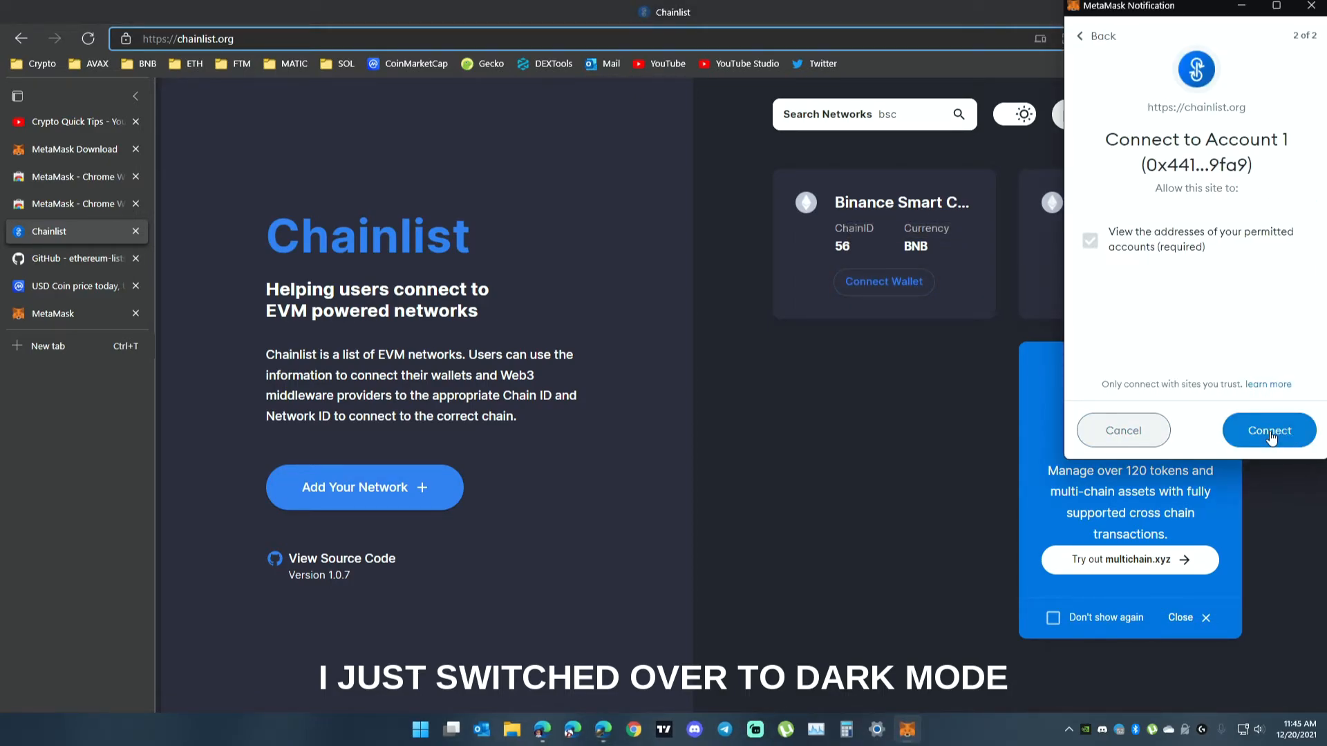
pyautogui.click(1269, 431)
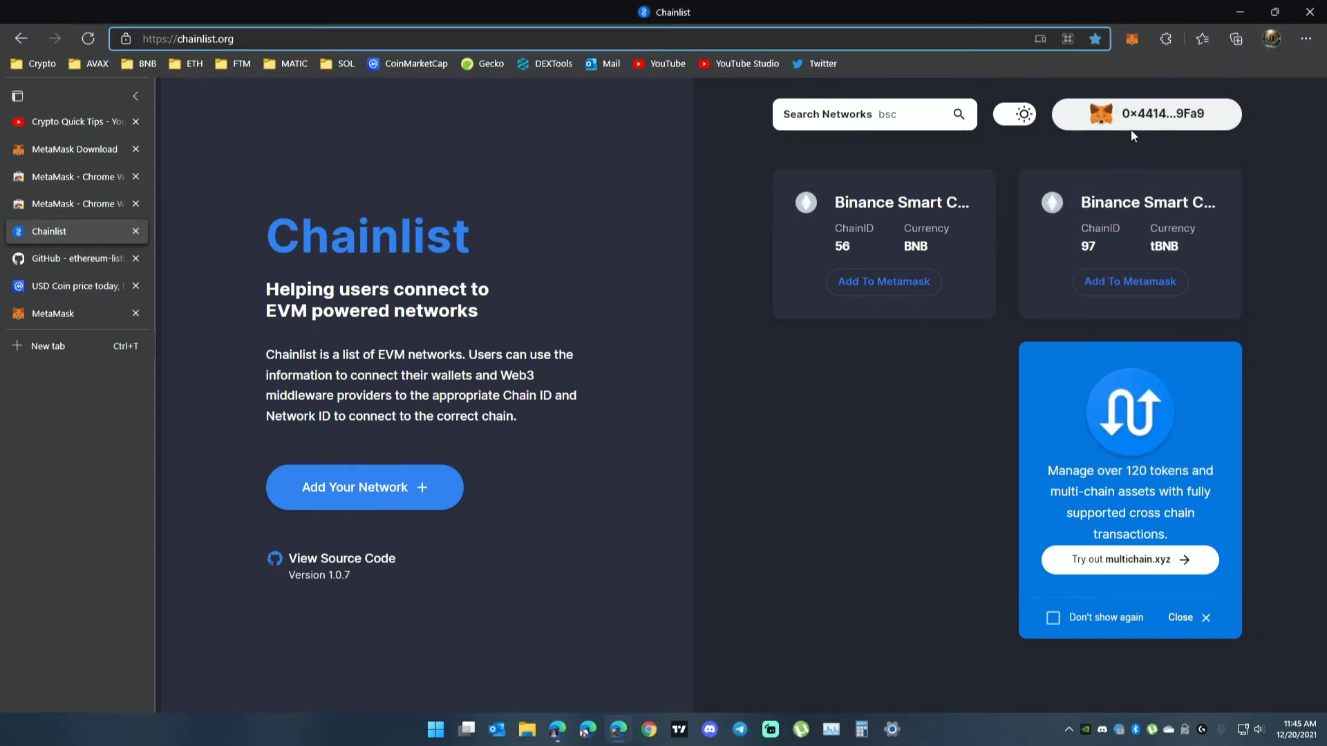
# Add Binance Smart Chain Mainnet (chain ID 56) to MetaMask and approve switching the wallet to it.
pyautogui.click(891, 289)
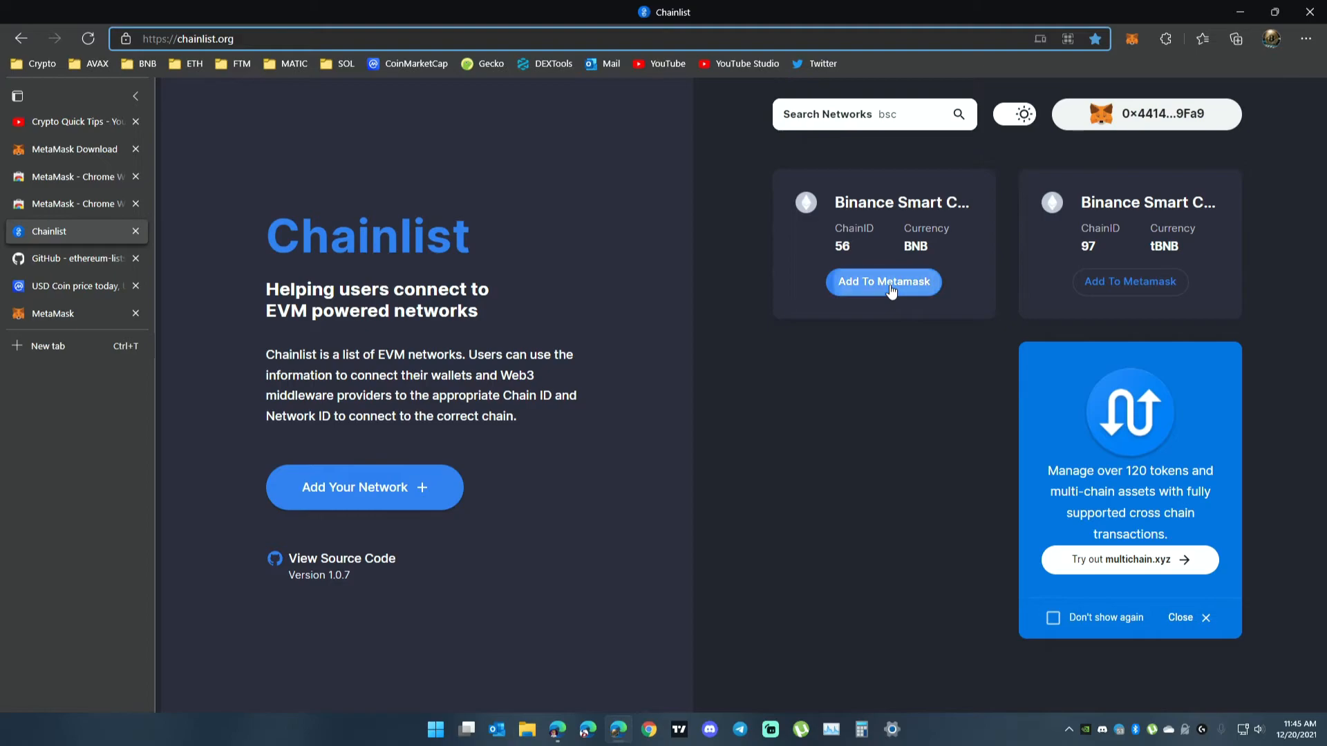
pyautogui.scroll(-2, 1189, 345)
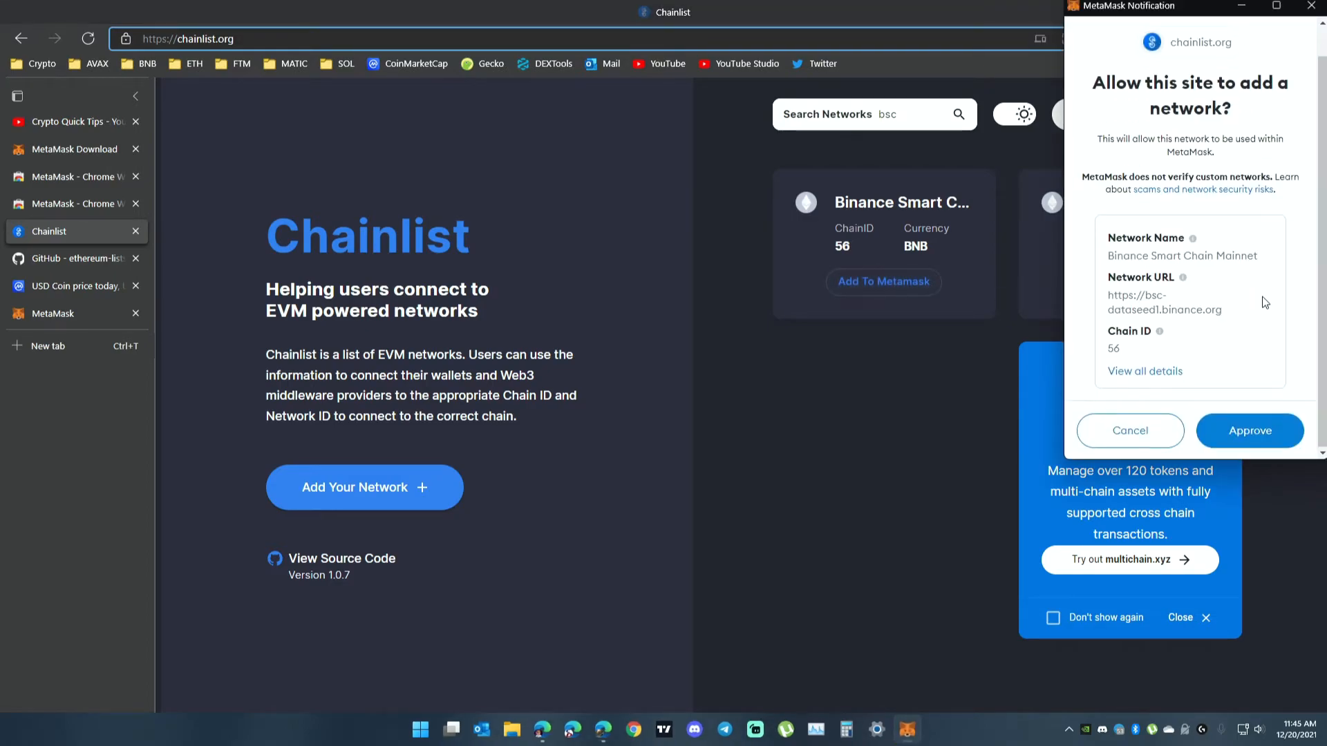
pyautogui.click(1252, 434)
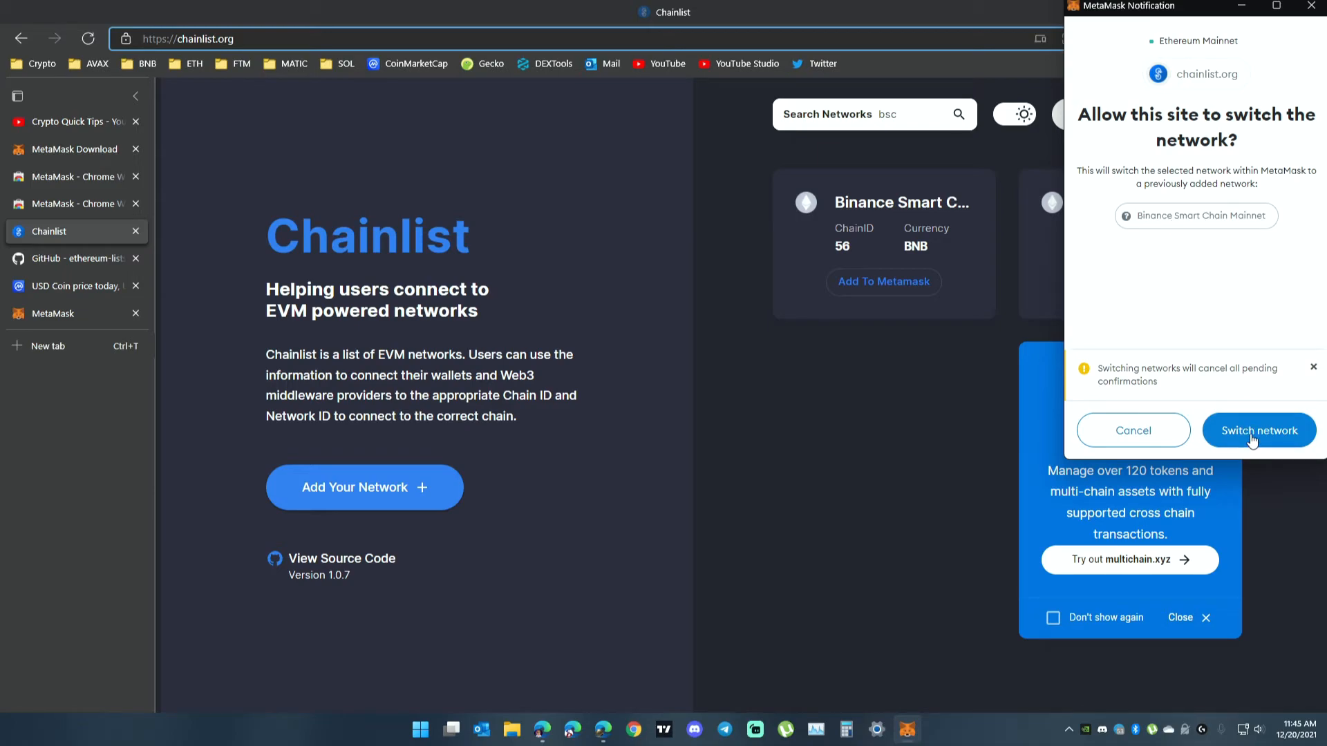
pyautogui.click(1253, 436)
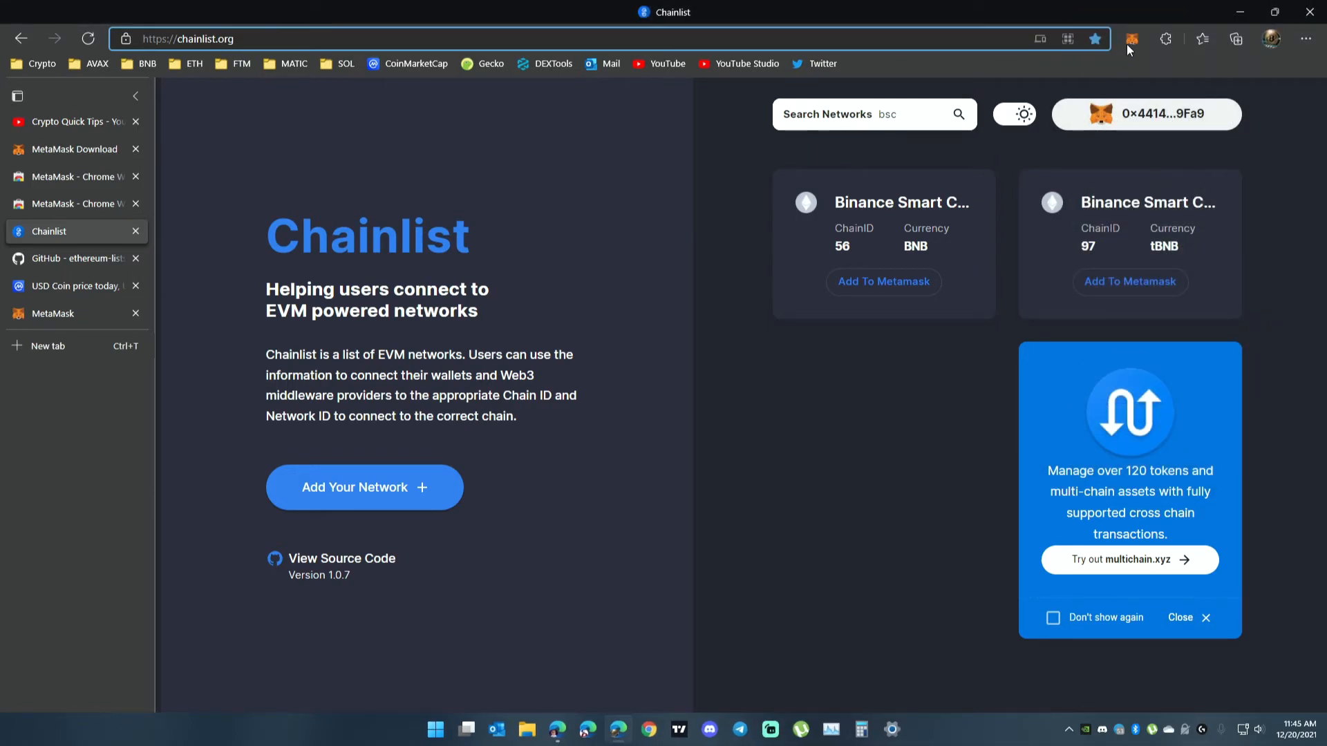
# Switch the MetaMask wallet to Ethereum Mainnet and close the wallet.
pyautogui.click(1126, 42)
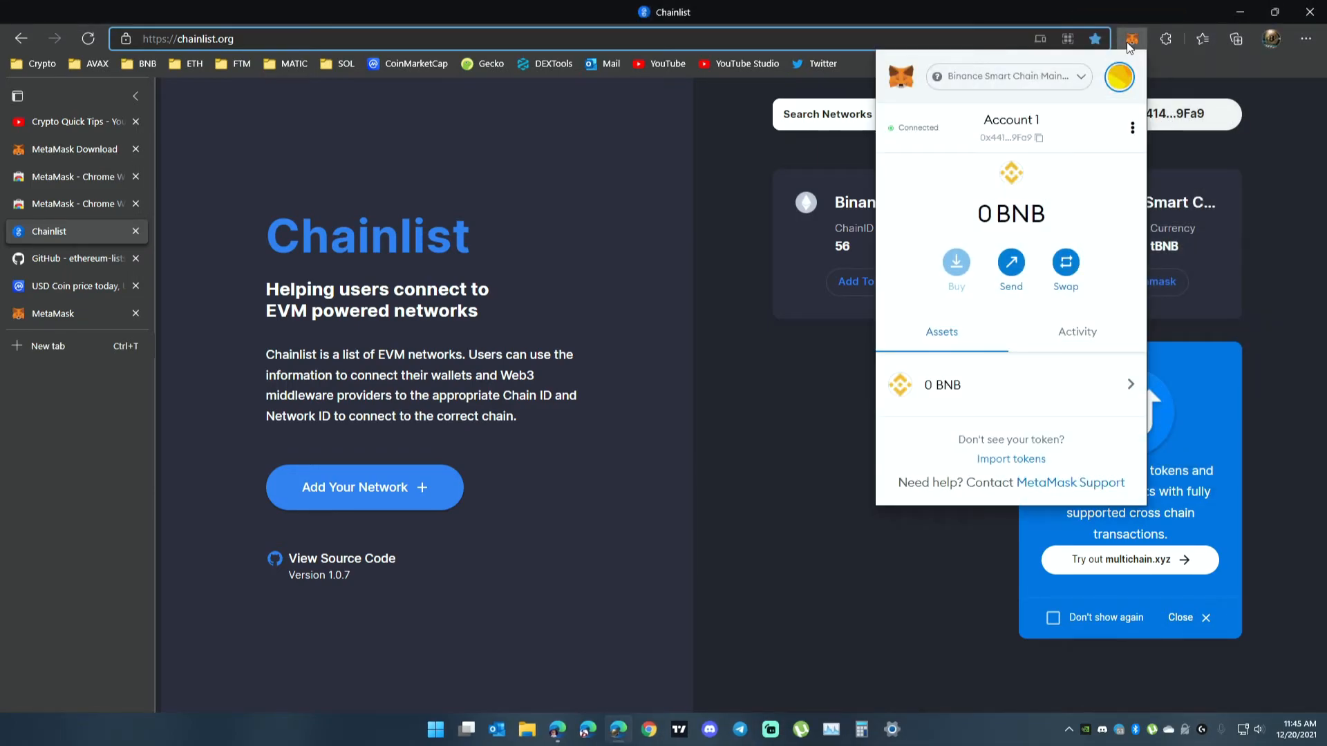
pyautogui.click(1042, 84)
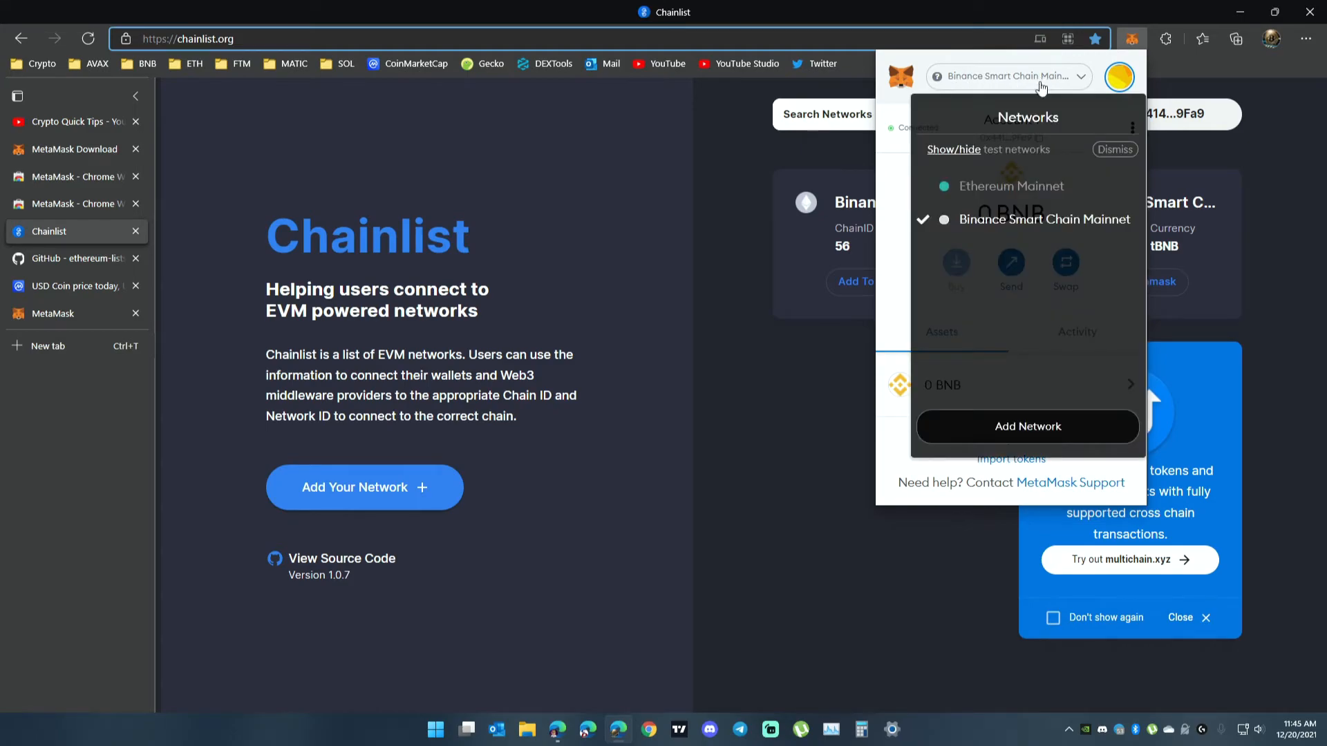
pyautogui.click(1009, 187)
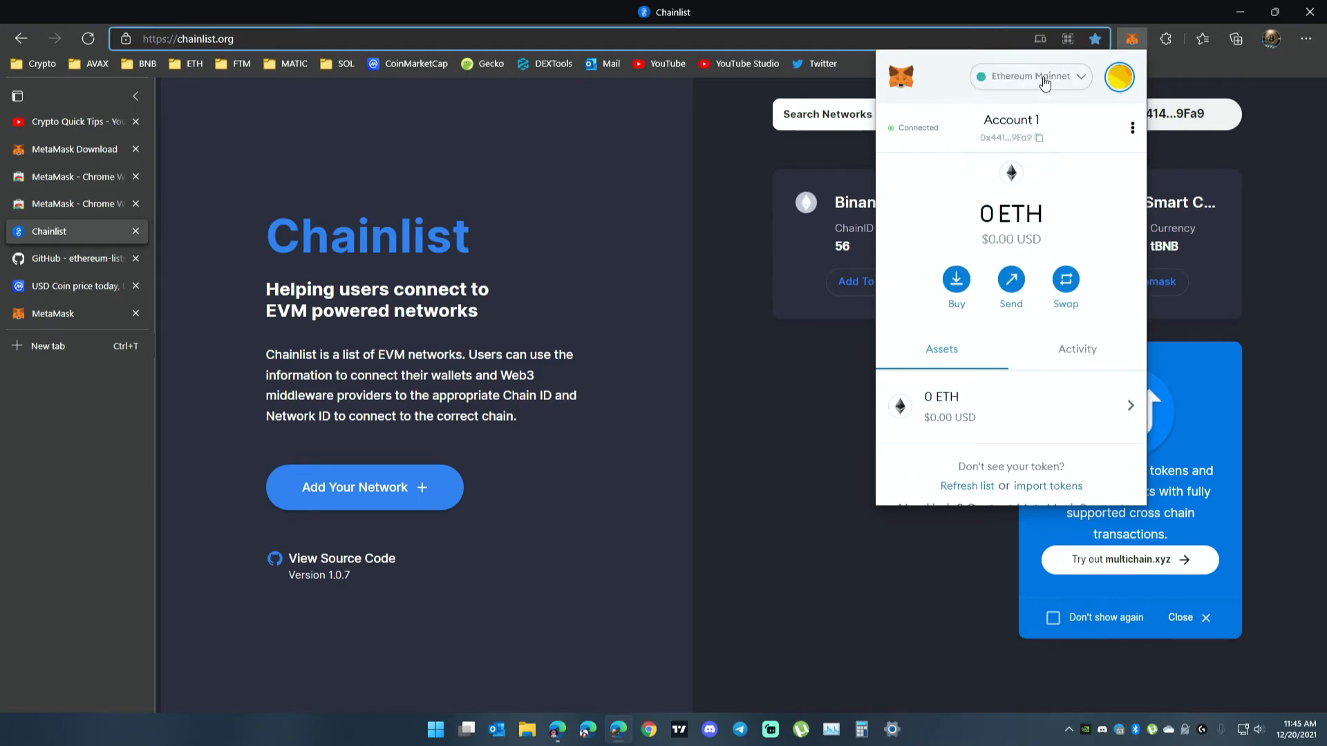
pyautogui.click(828, 393)
# Search Chainlist for "fanto", add Fantom Opera to MetaMask with the network switch approved, and check the wallet's active network.
pyautogui.moveTo(923, 114); pyautogui.dragTo(868, 118)
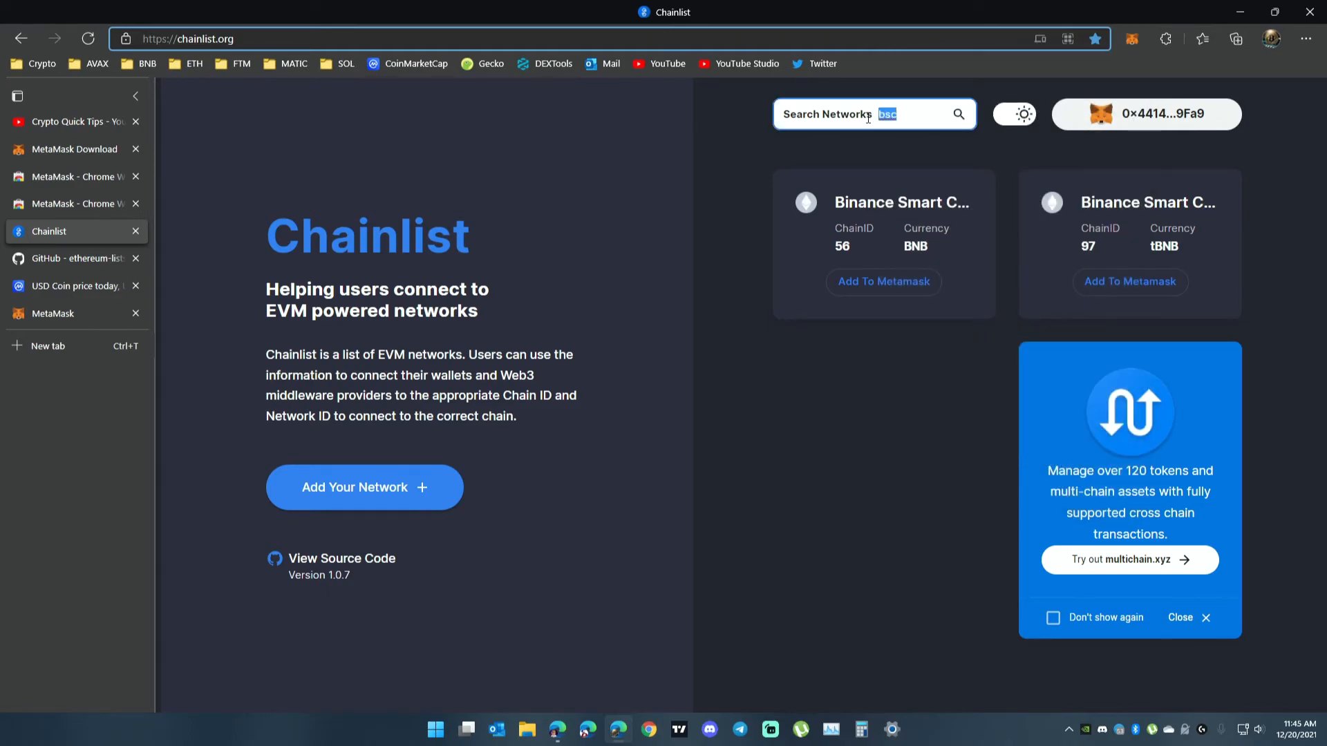
pyautogui.write('fanto')
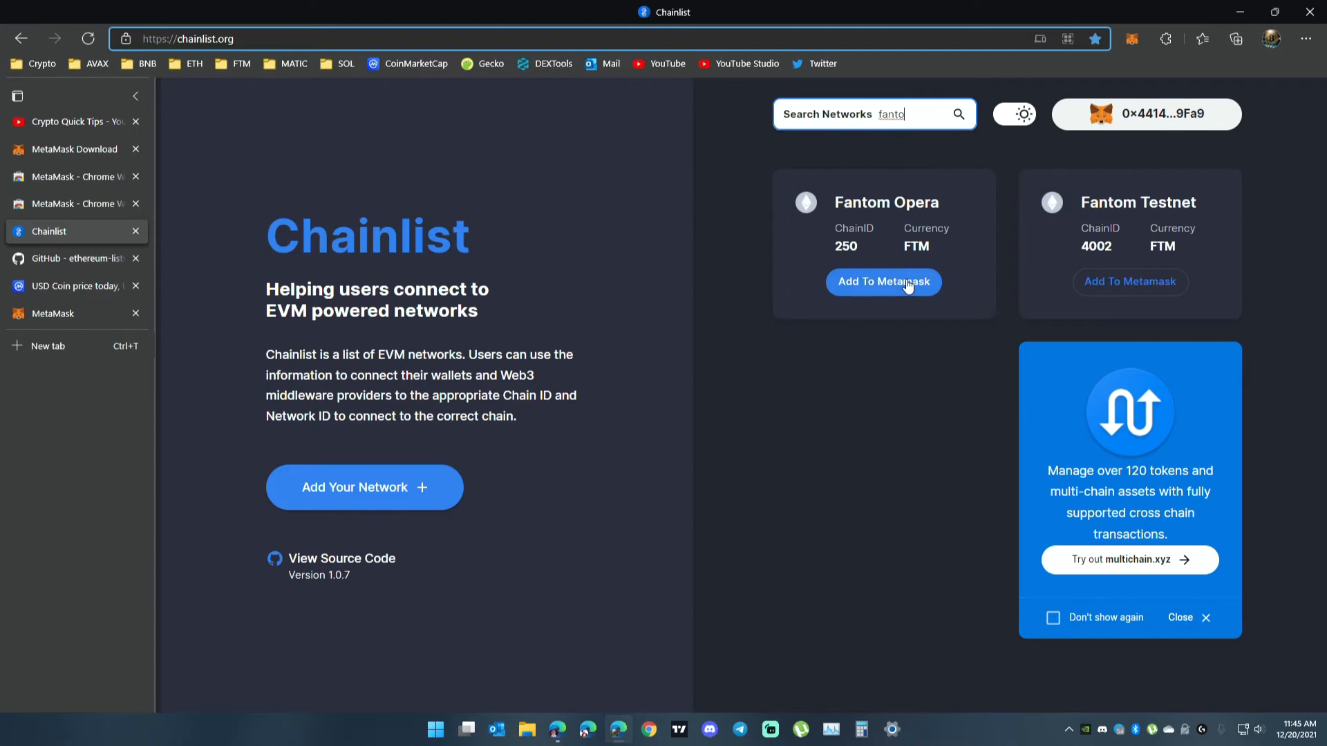
pyautogui.click(878, 283)
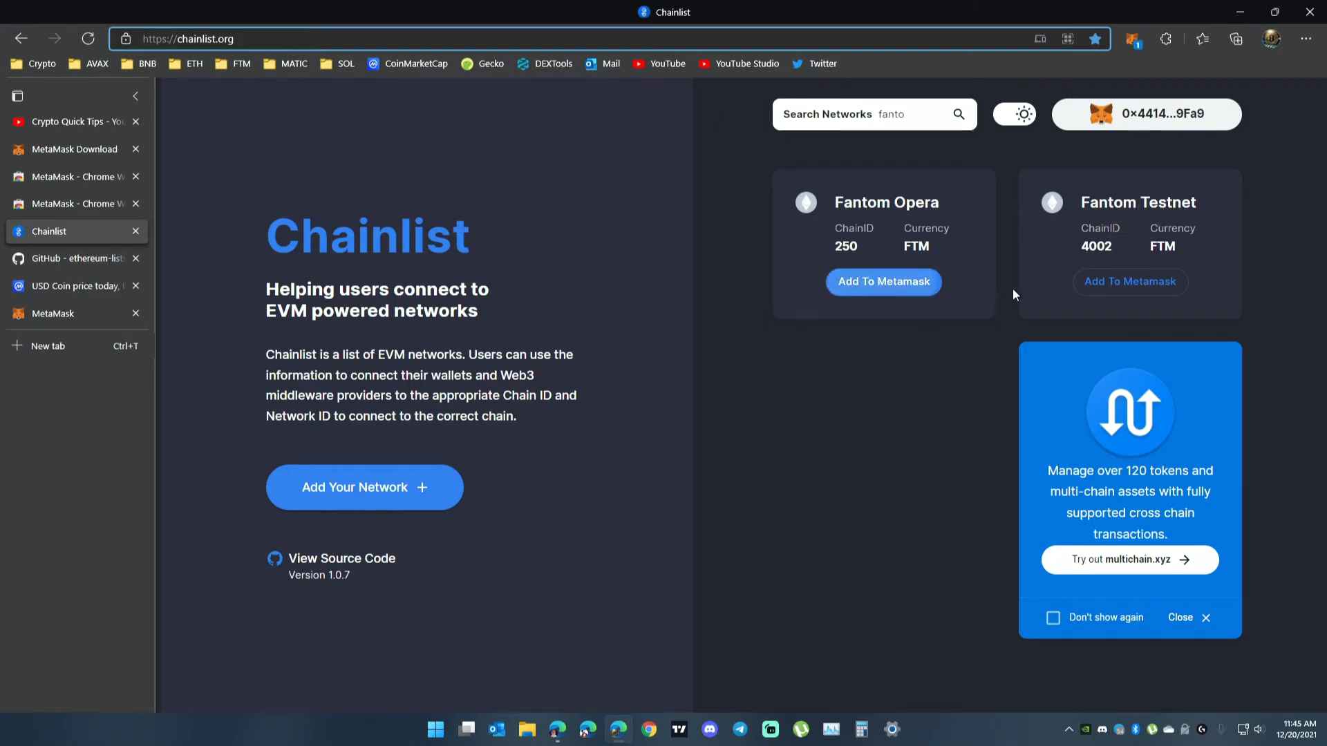
pyautogui.click(1249, 450)
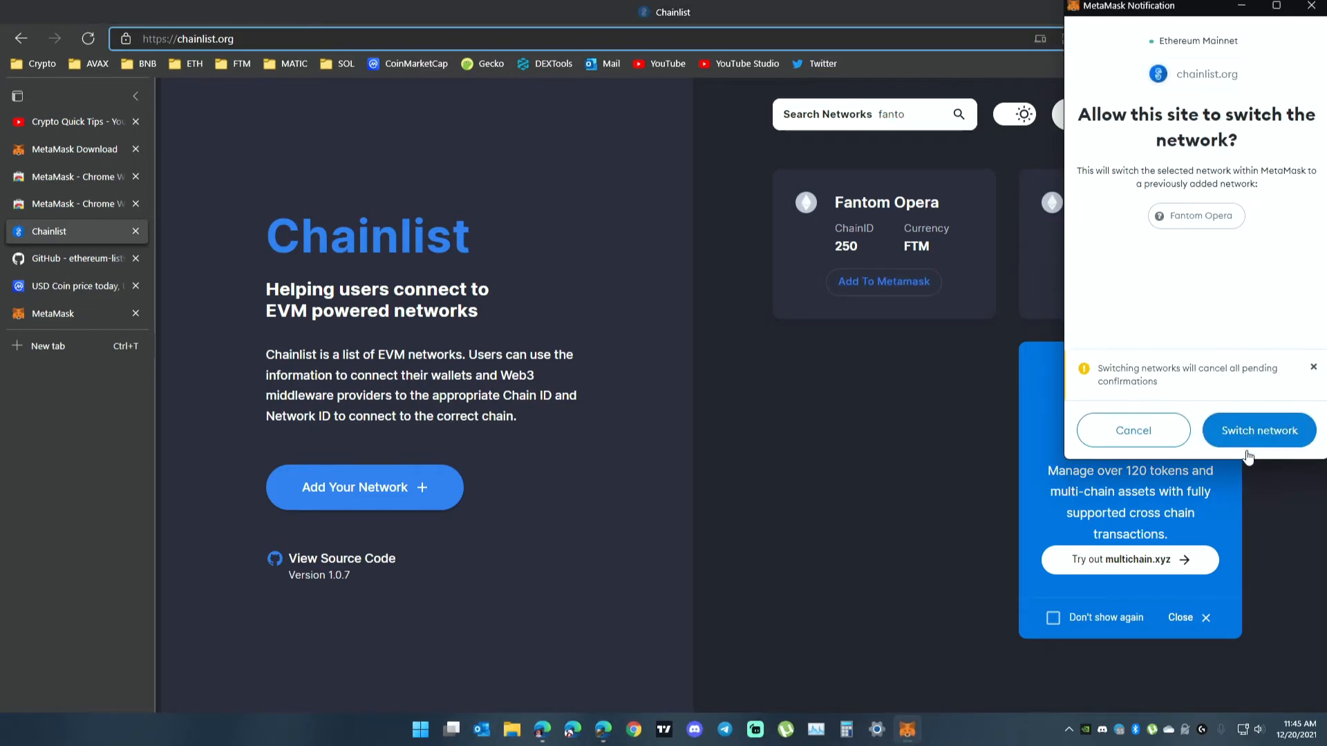
pyautogui.click(1271, 436)
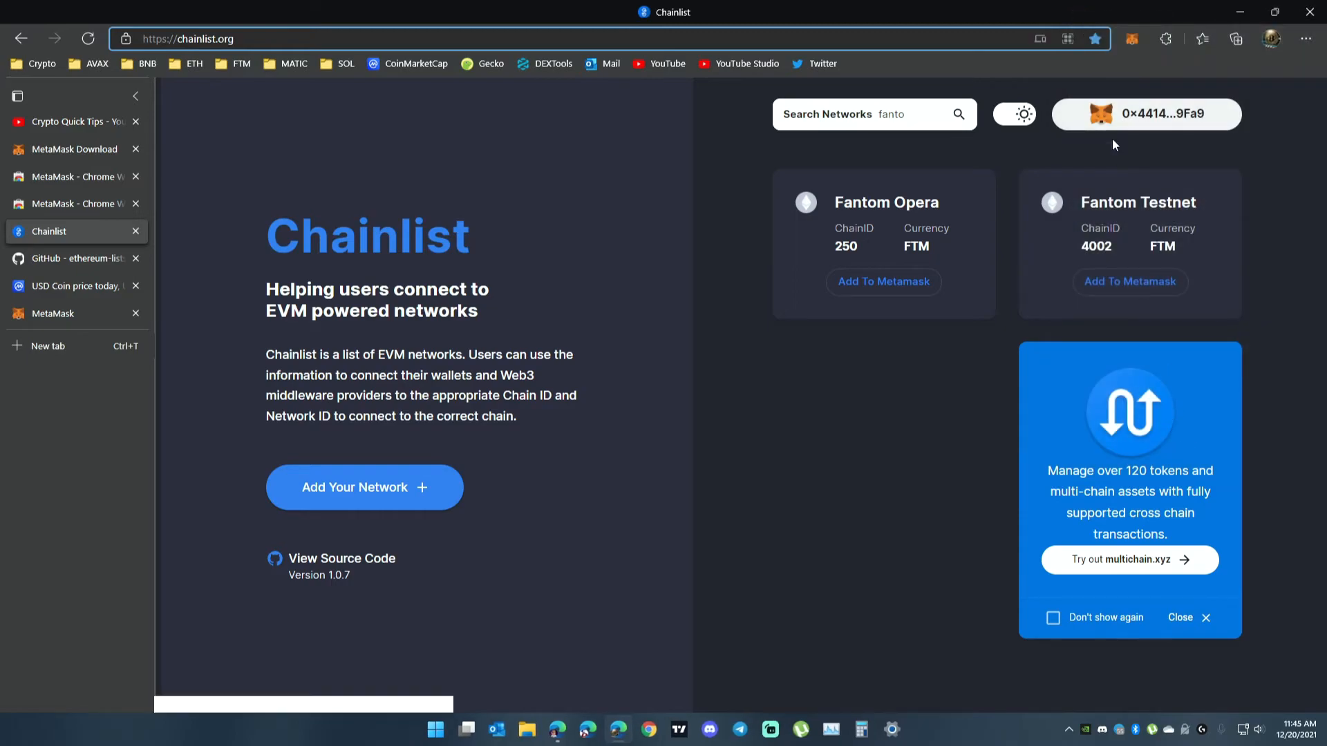
pyautogui.click(1130, 41)
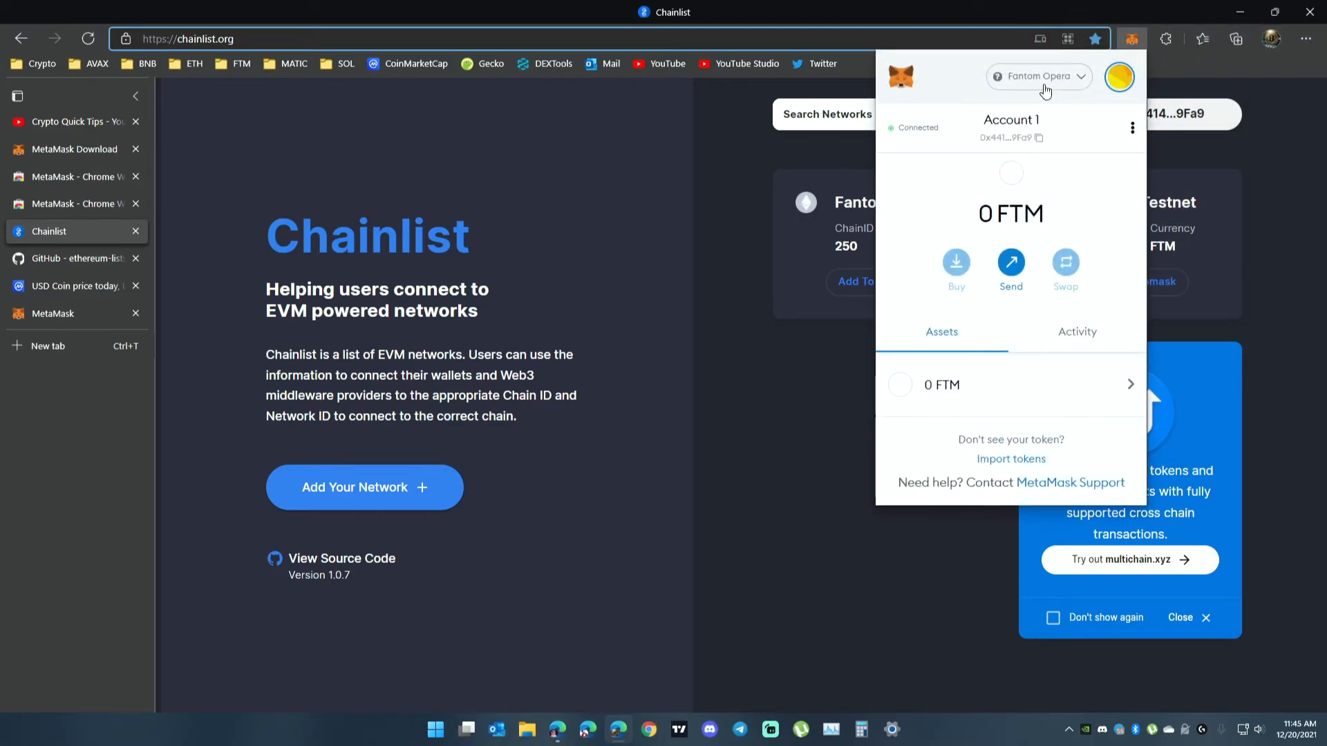
pyautogui.click(746, 148)
# Search Chainlist for "avax" and add Avalanche Mainnet to MetaMask, approving the switch to it.
pyautogui.moveTo(910, 115); pyautogui.dragTo(852, 112)
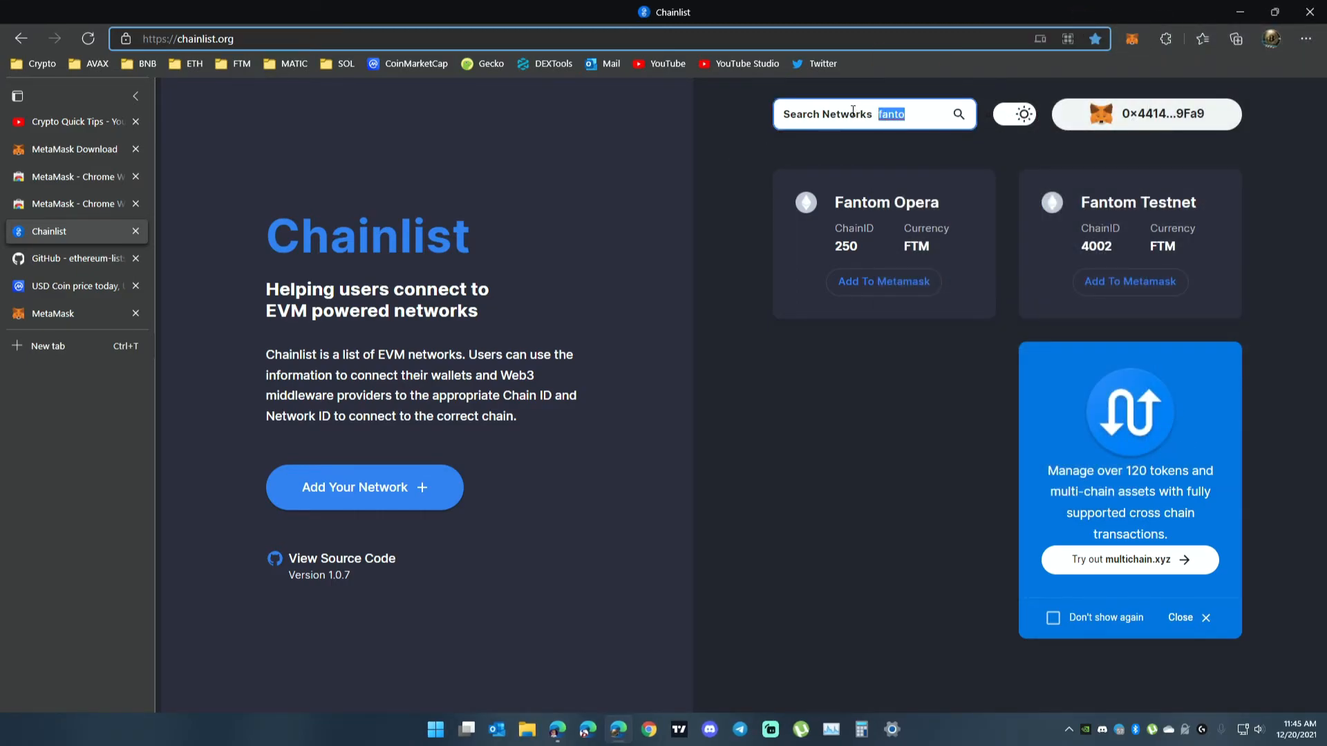
pyautogui.write('avax')
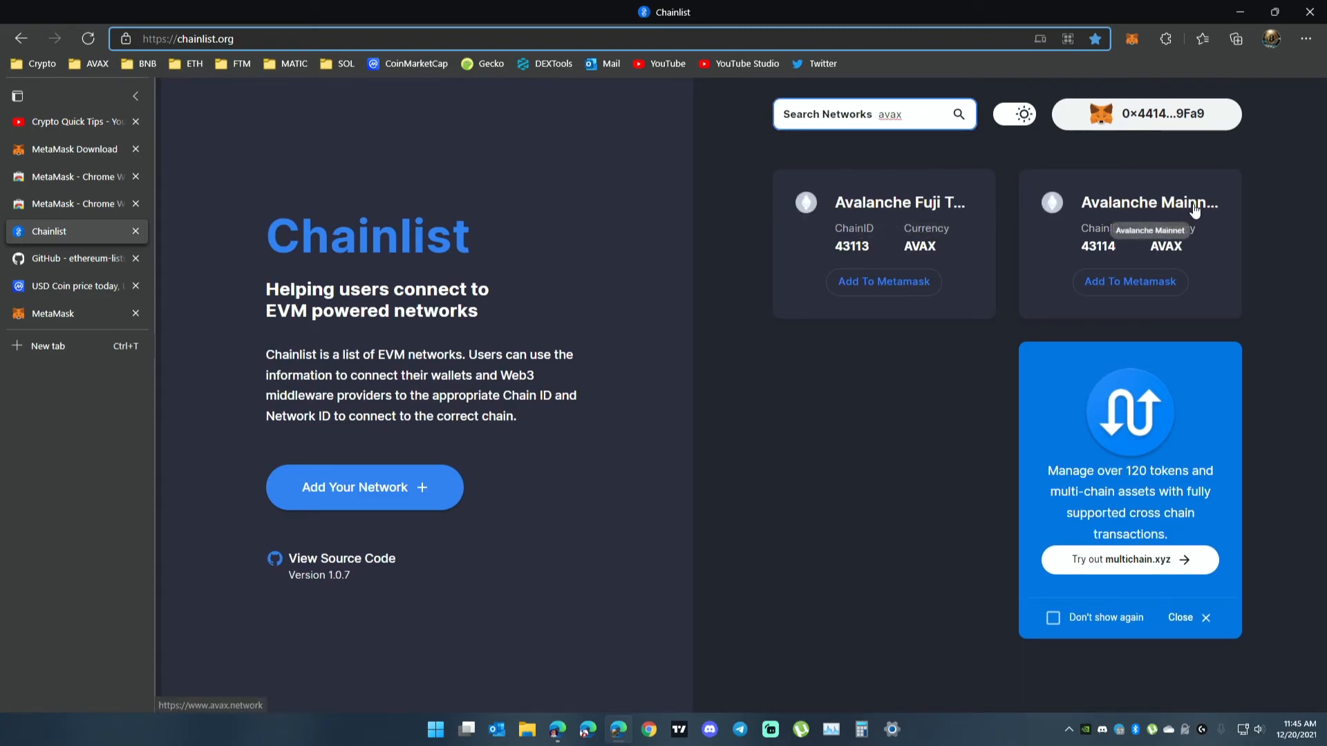
pyautogui.click(1130, 281)
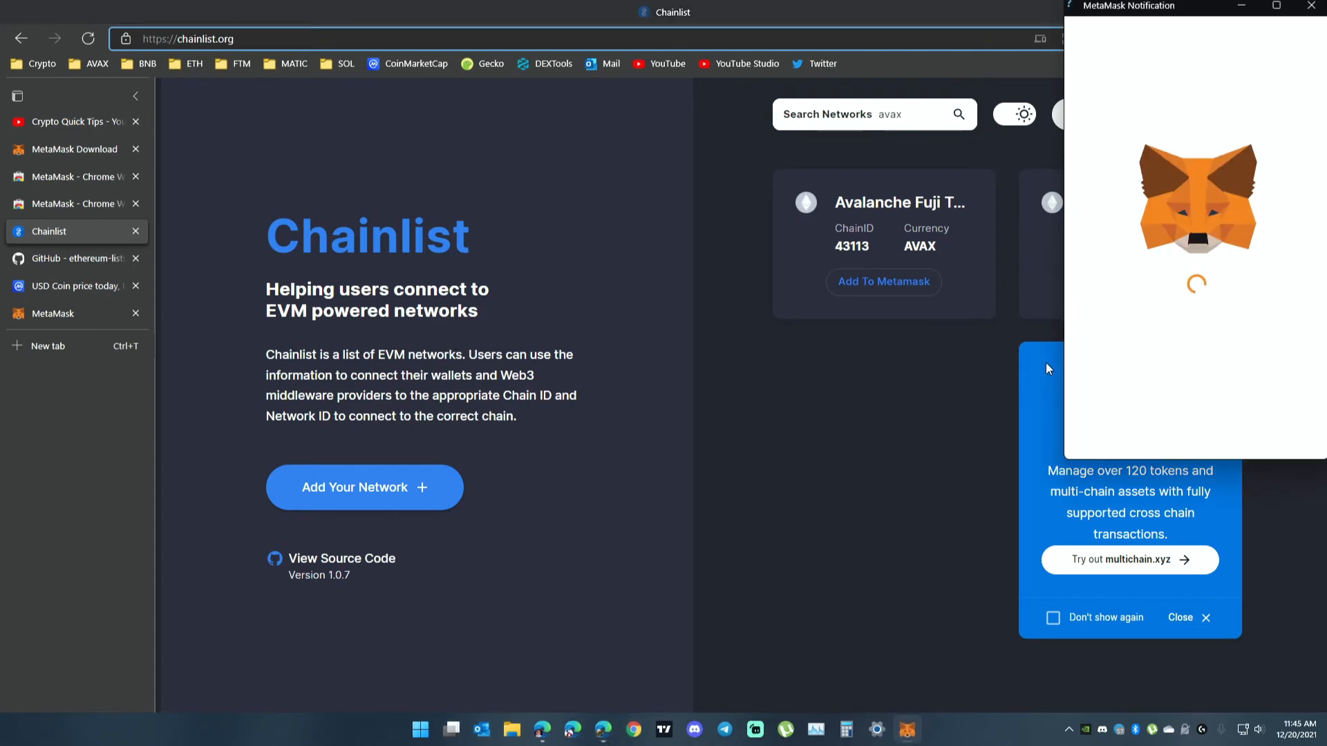
pyautogui.click(1258, 444)
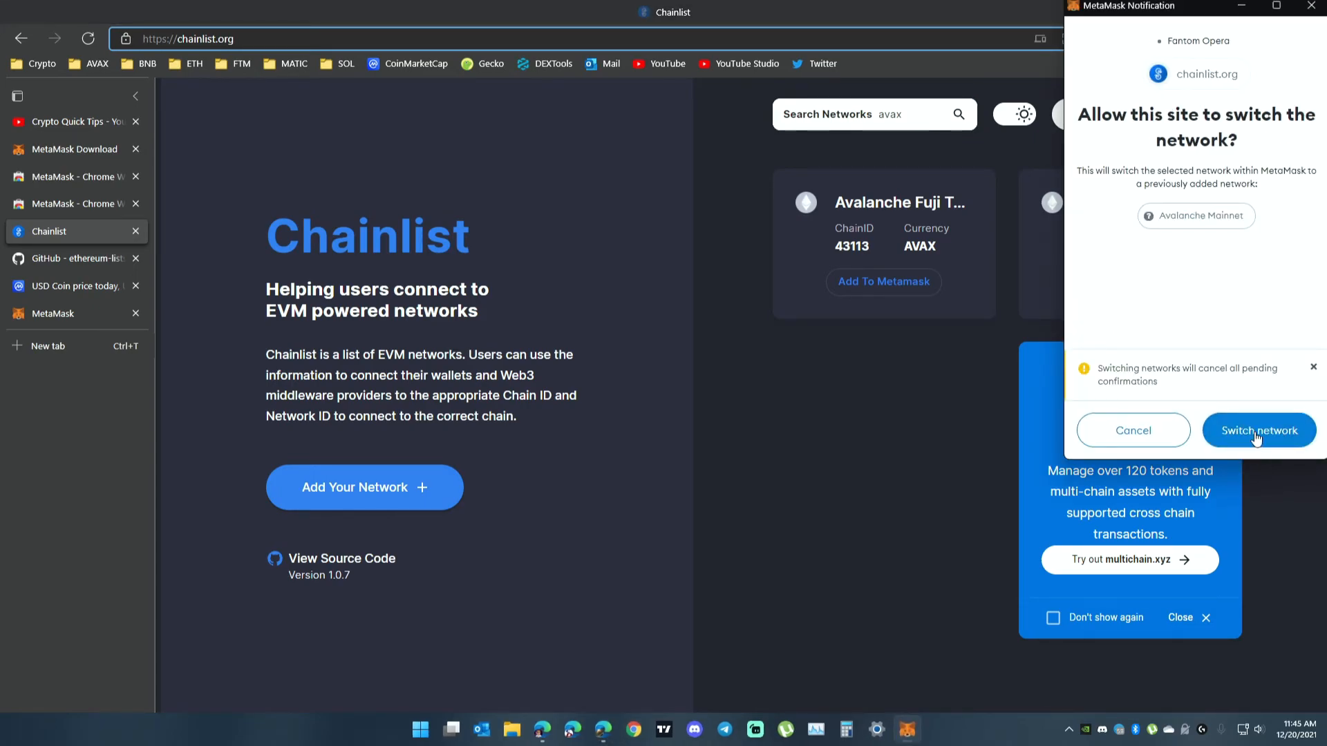
pyautogui.click(1256, 431)
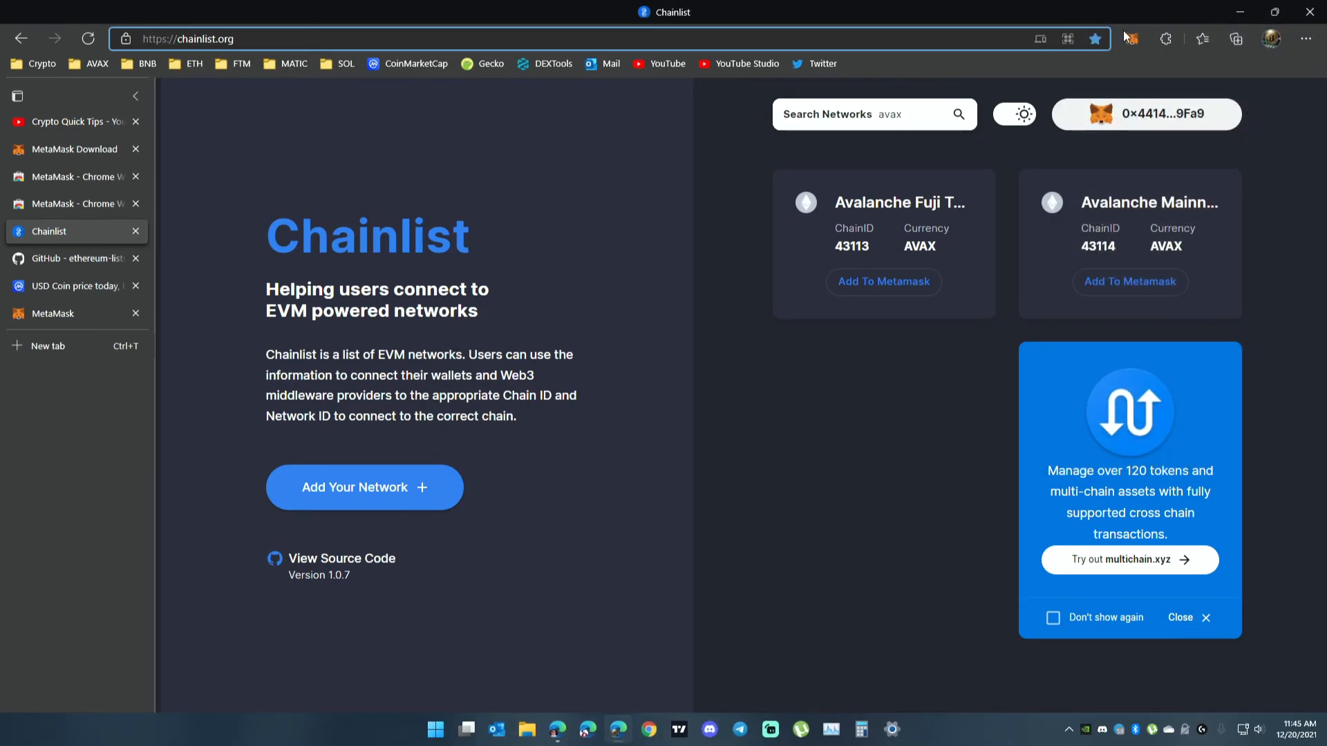
# Check MetaMask's network list for the added networks and close the wallet.
pyautogui.click(1132, 40)
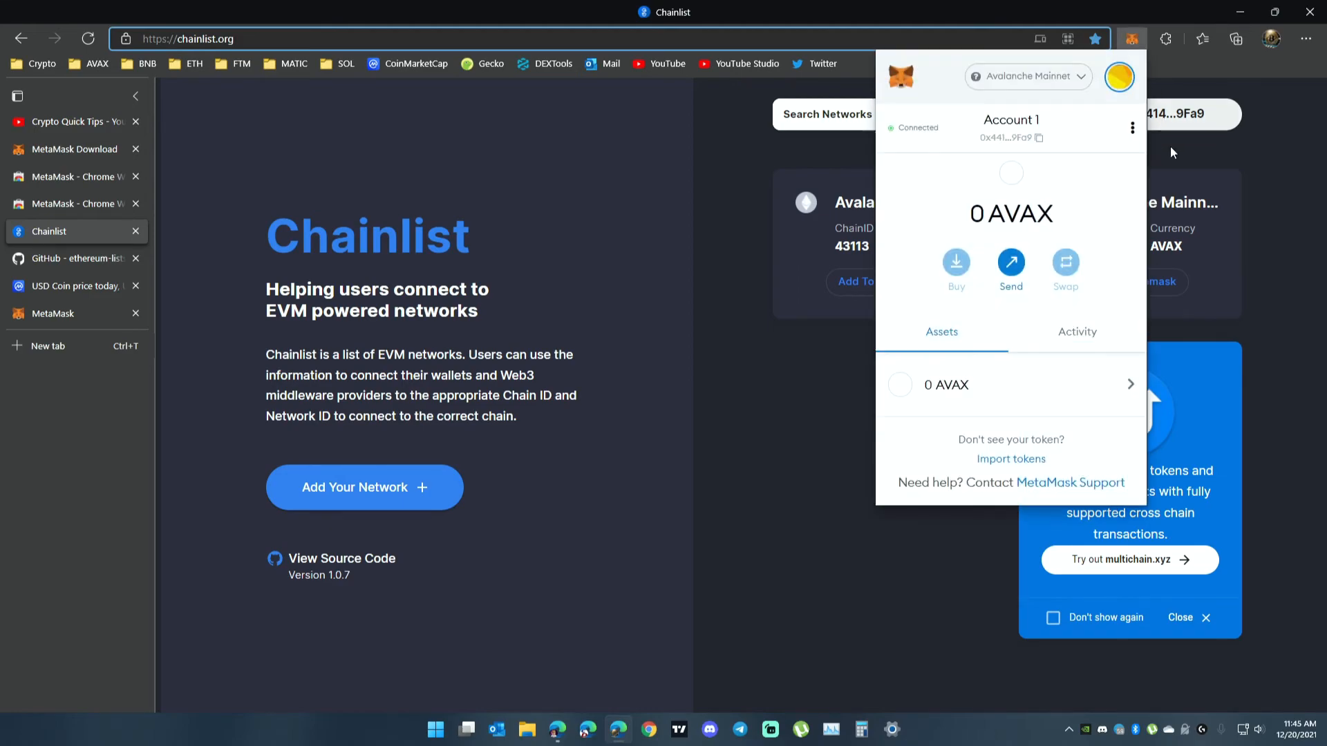
pyautogui.click(1028, 77)
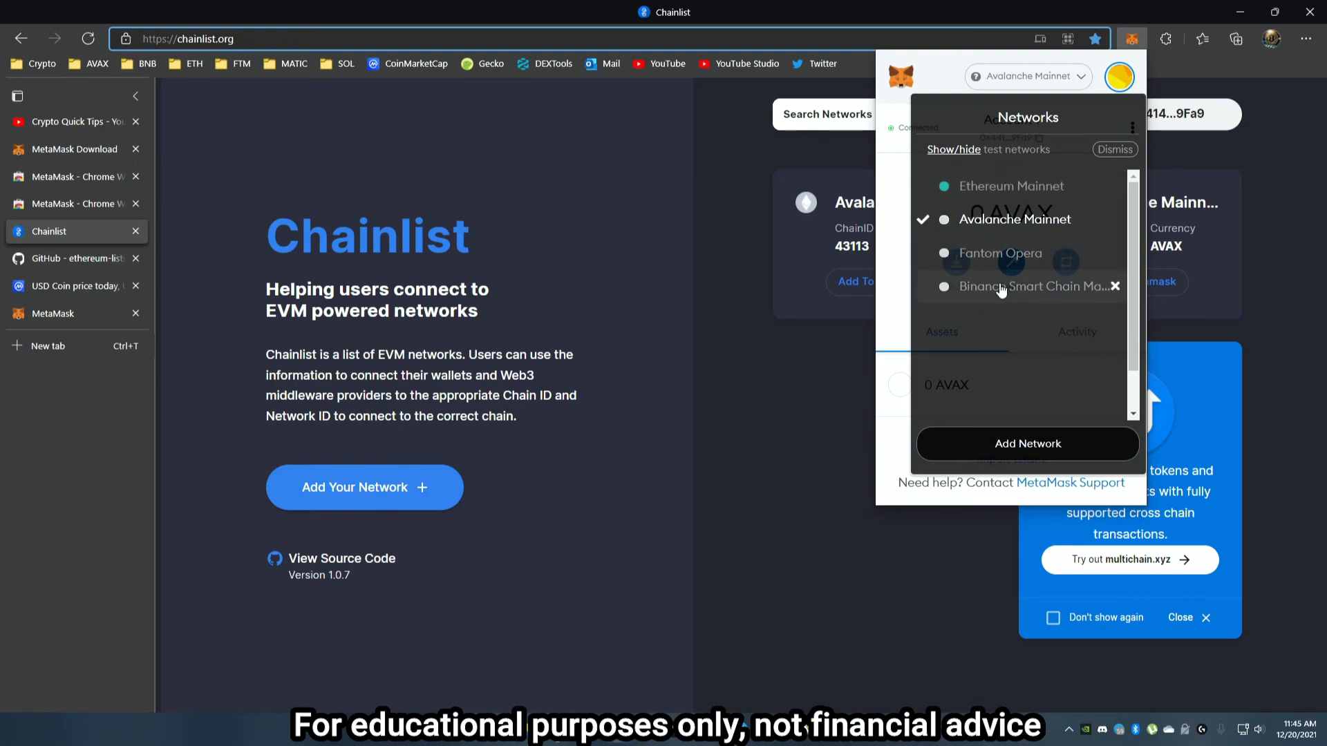
pyautogui.click(776, 400)
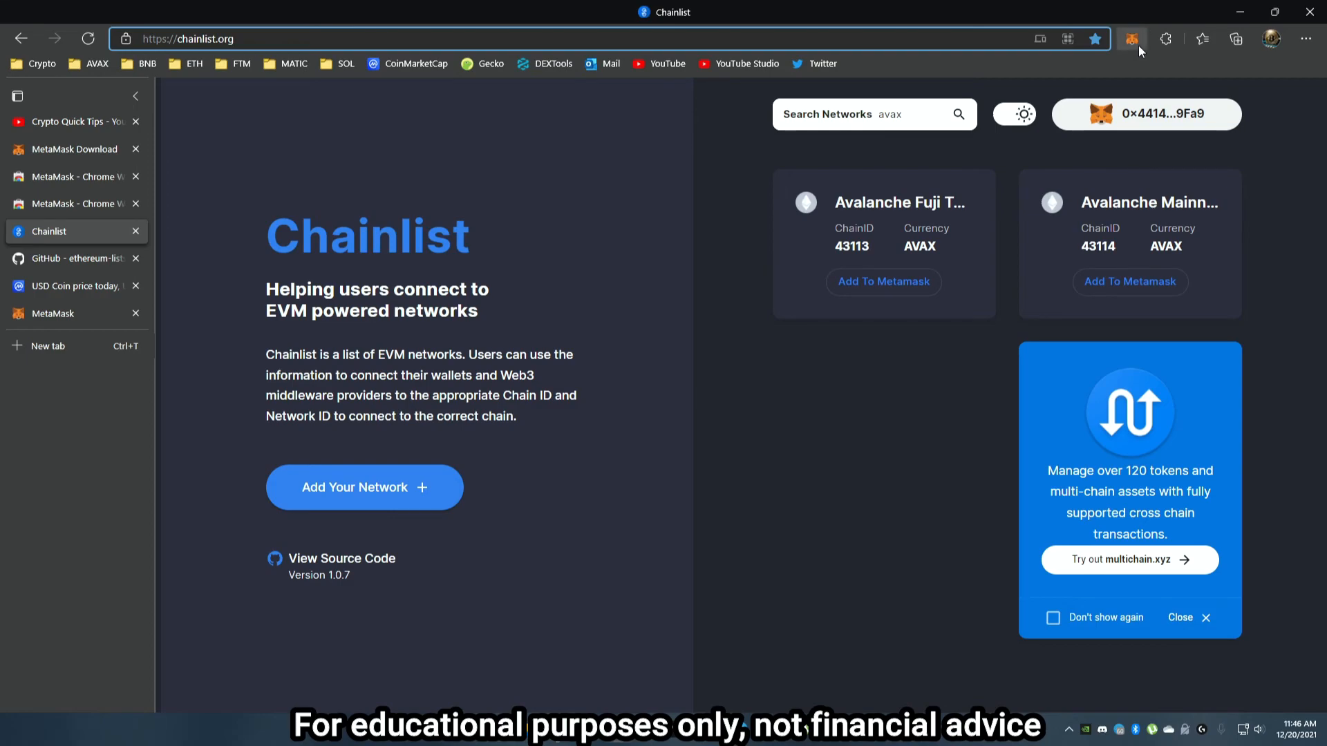